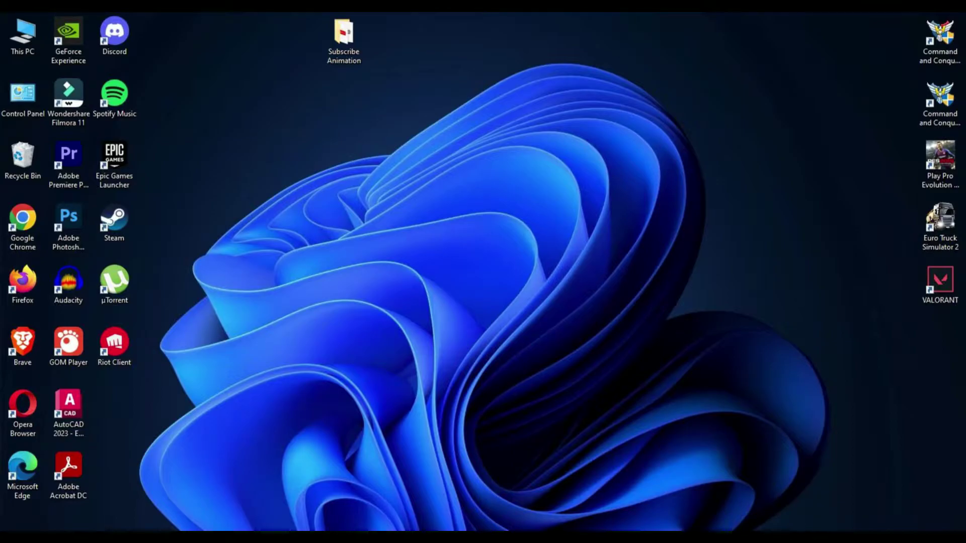
# Import the five Subscribe Animation files (logo, click sound, hand effect, Subscribe, Subscribed) into media
pyautogui.rightClick(725, 188)
pyautogui.click(744, 220)
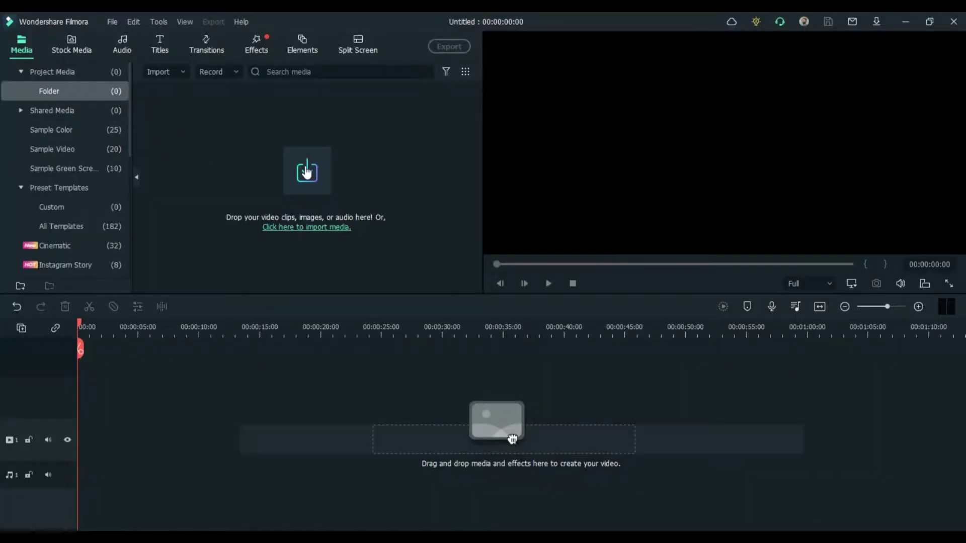
pyautogui.click(307, 172)
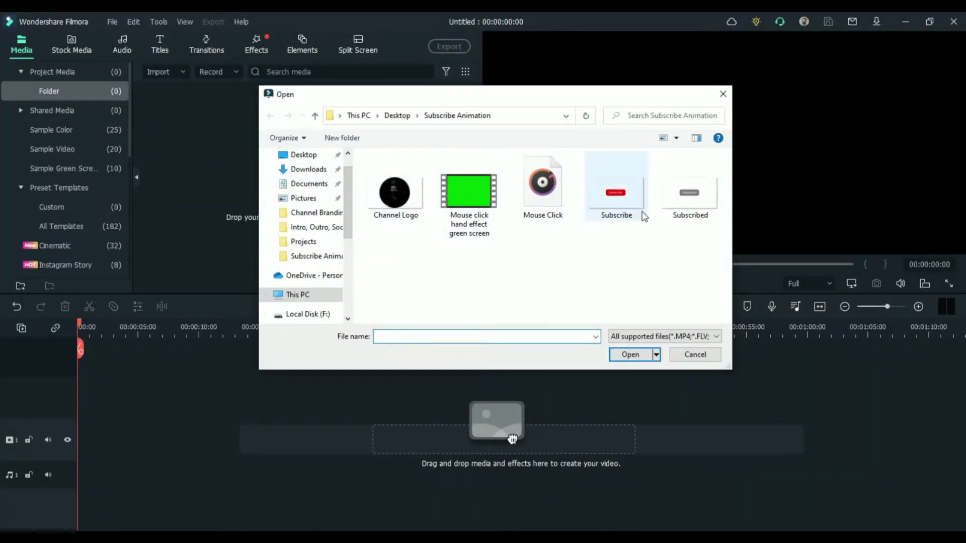
pyautogui.moveTo(700, 241); pyautogui.dragTo(379, 122)
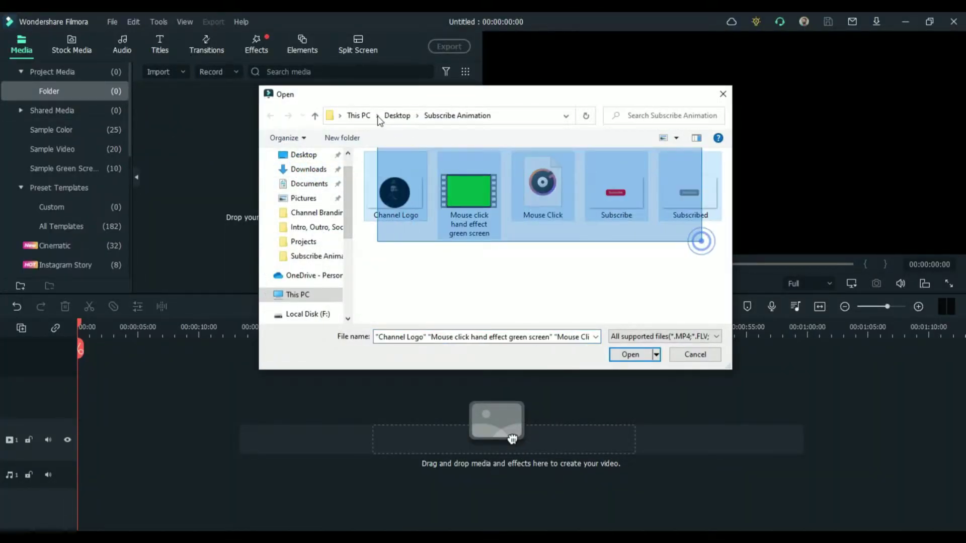
pyautogui.click(630, 354)
pyautogui.click(397, 262)
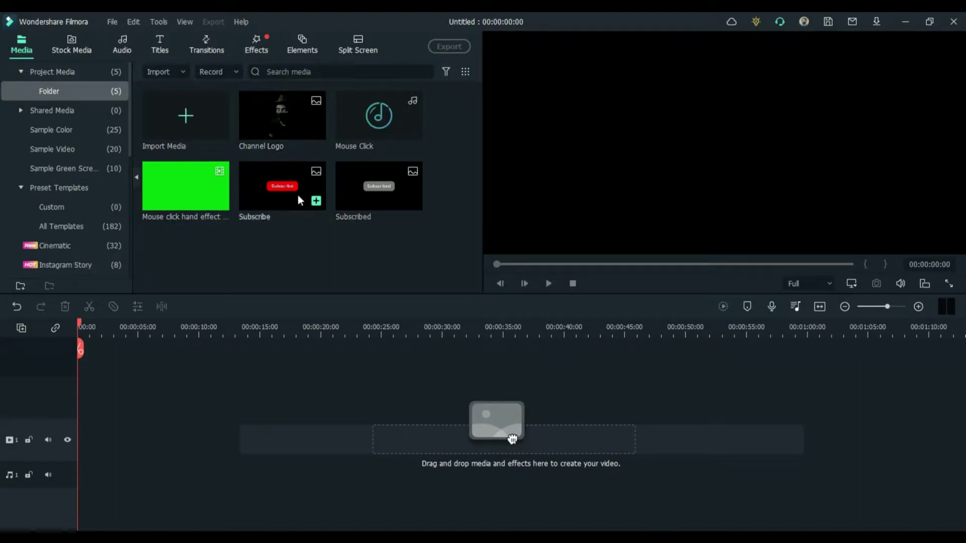
# Place Title 29 from the Basic titles category on the timeline
pyautogui.click(160, 45)
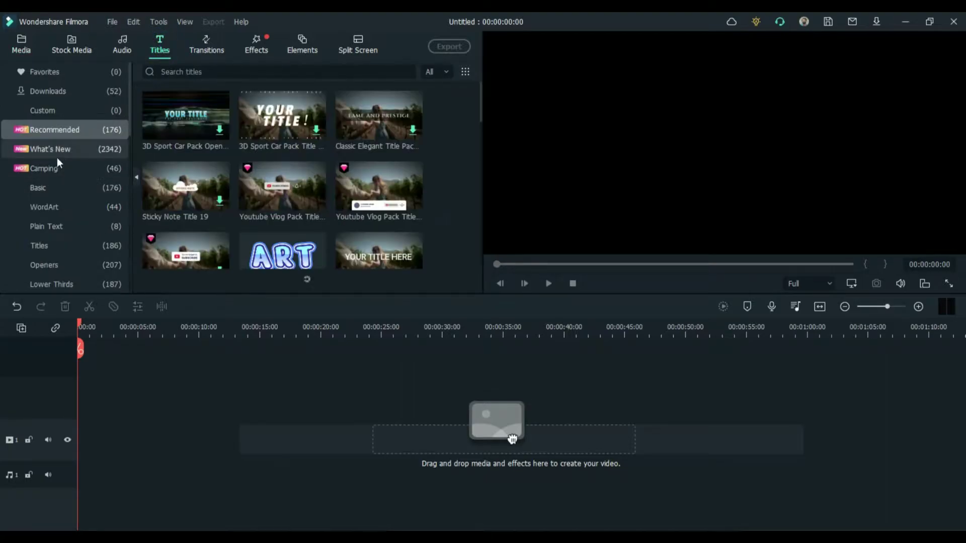
pyautogui.click(68, 189)
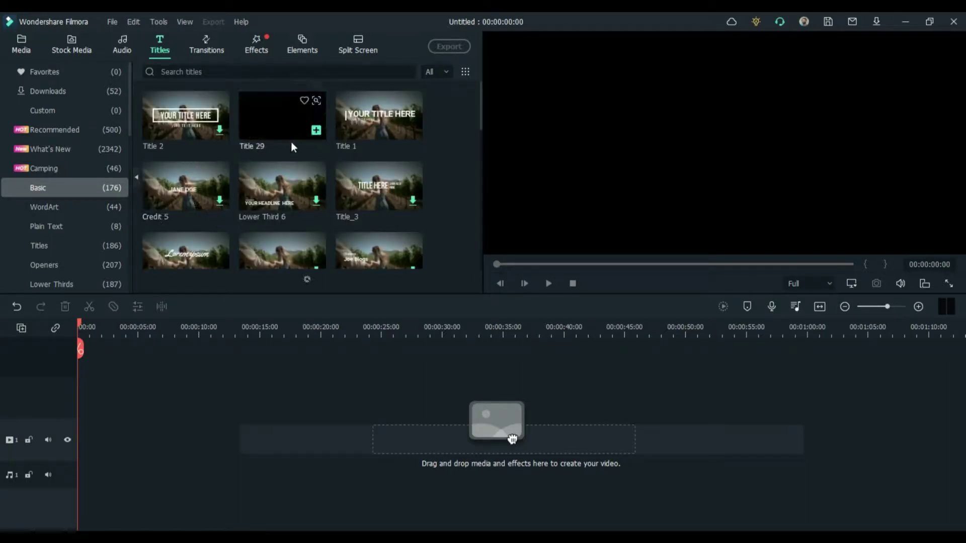
pyautogui.moveTo(290, 116); pyautogui.dragTo(68, 400)
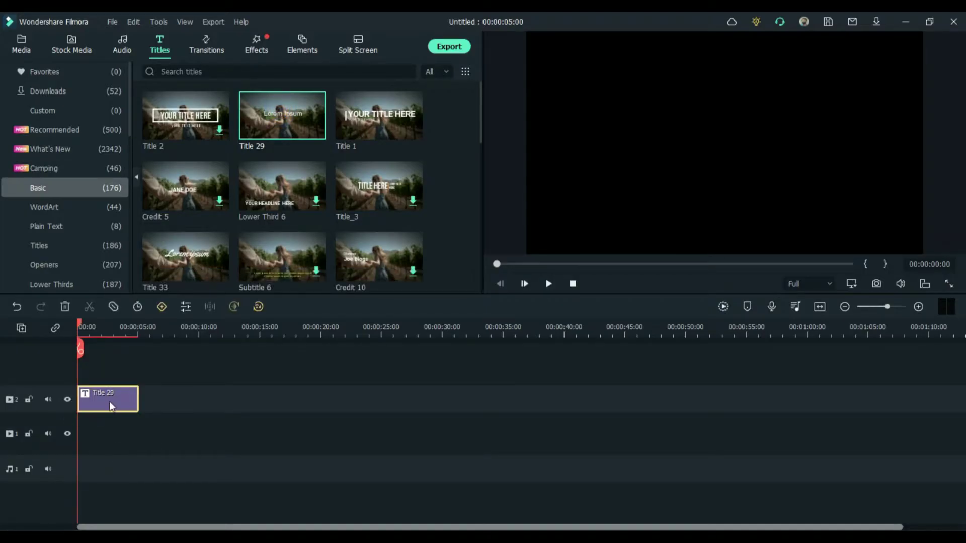
# In the title's advanced editor, delete the Lorem Ipsum text and add a rectangle shape
pyautogui.doubleClick(109, 400)
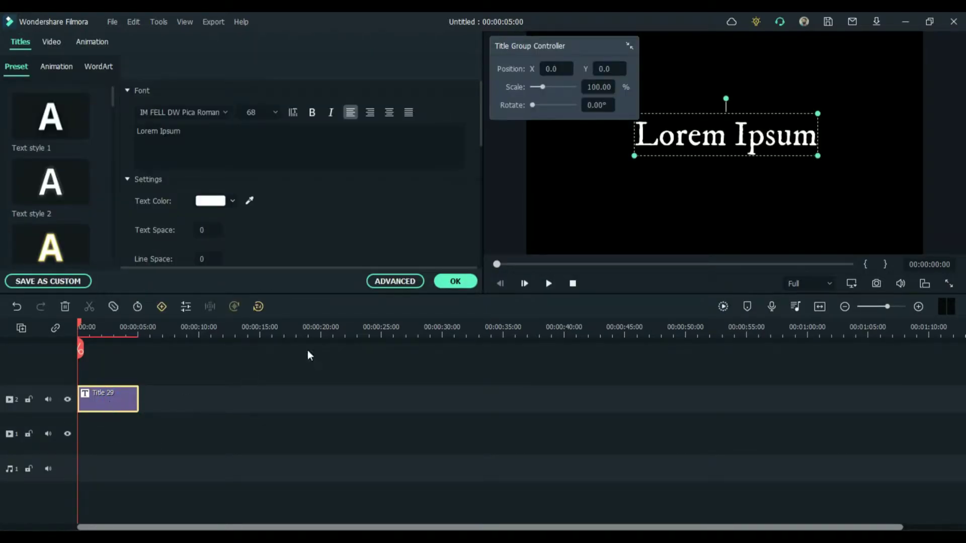
pyautogui.click(408, 285)
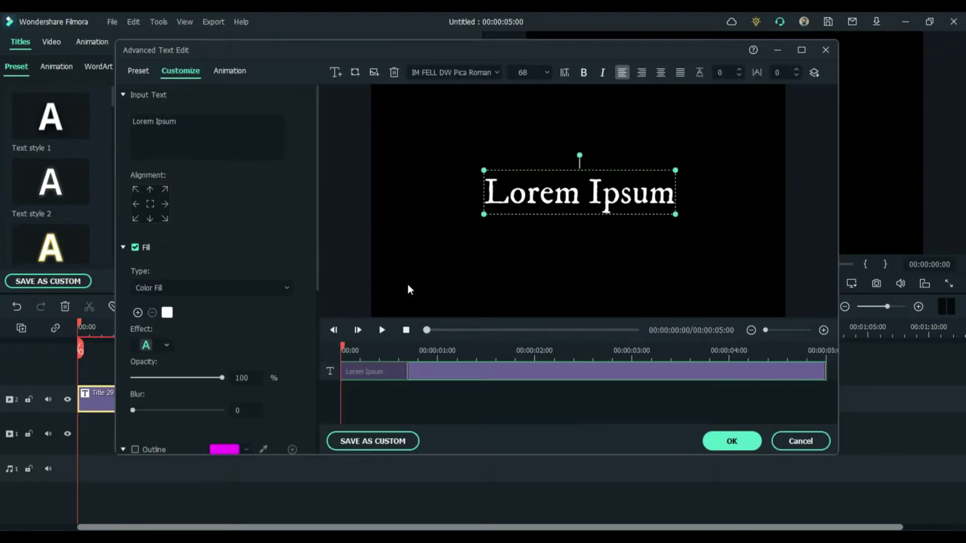
pyautogui.moveTo(393, 398); pyautogui.dragTo(649, 336)
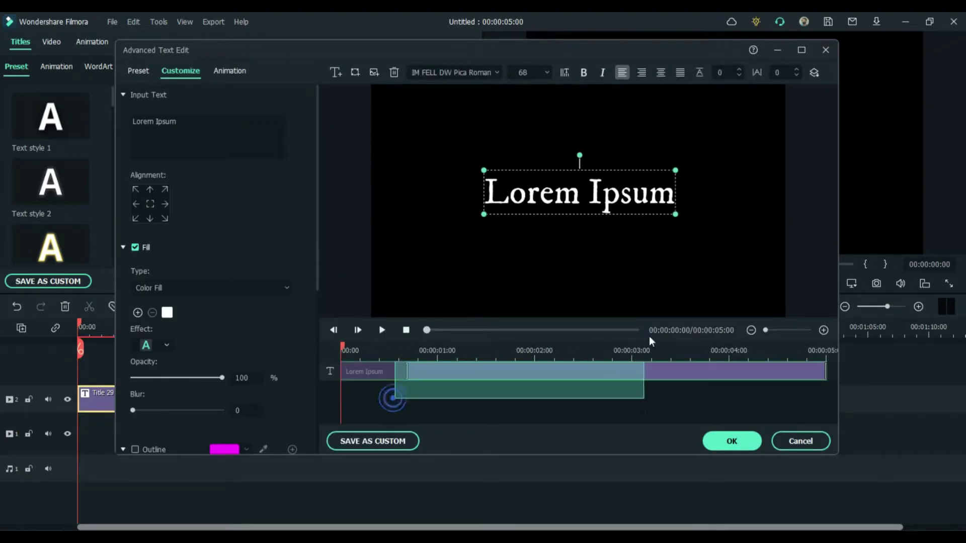
pyautogui.press('Delete')
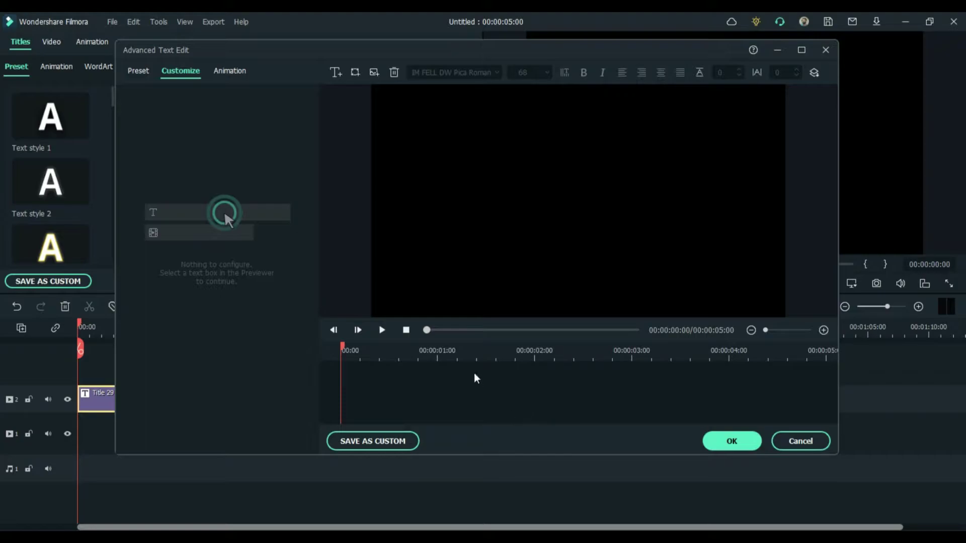
pyautogui.click(354, 73)
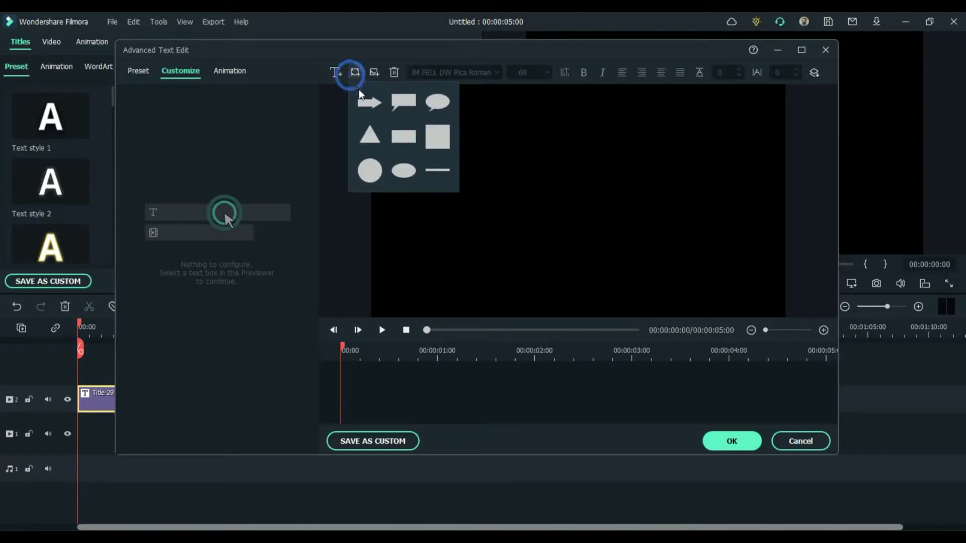
pyautogui.click(397, 142)
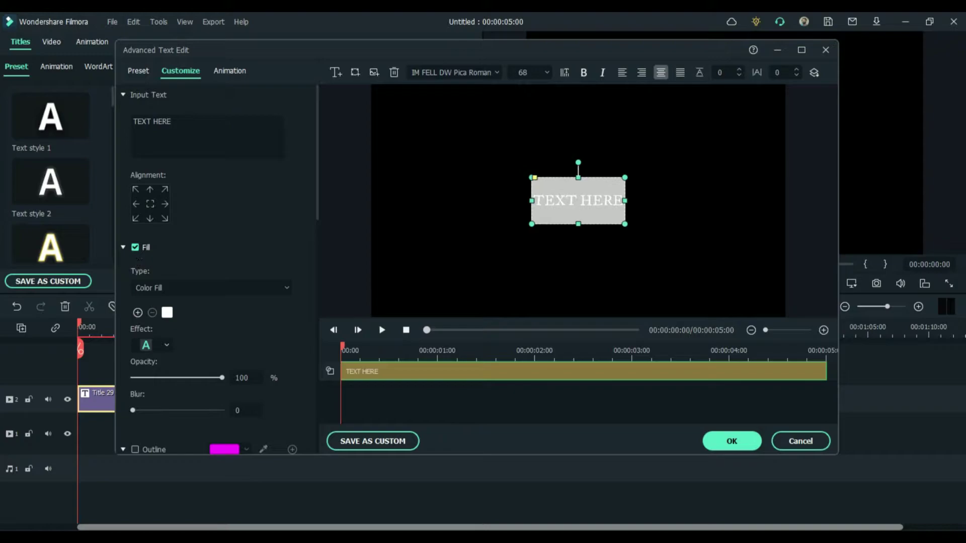
# Clear the rectangle's text, disable text fill and shape border, and set its fill to white
pyautogui.click(192, 123)
pyautogui.press('BackSpace')
pyautogui.click(135, 247)
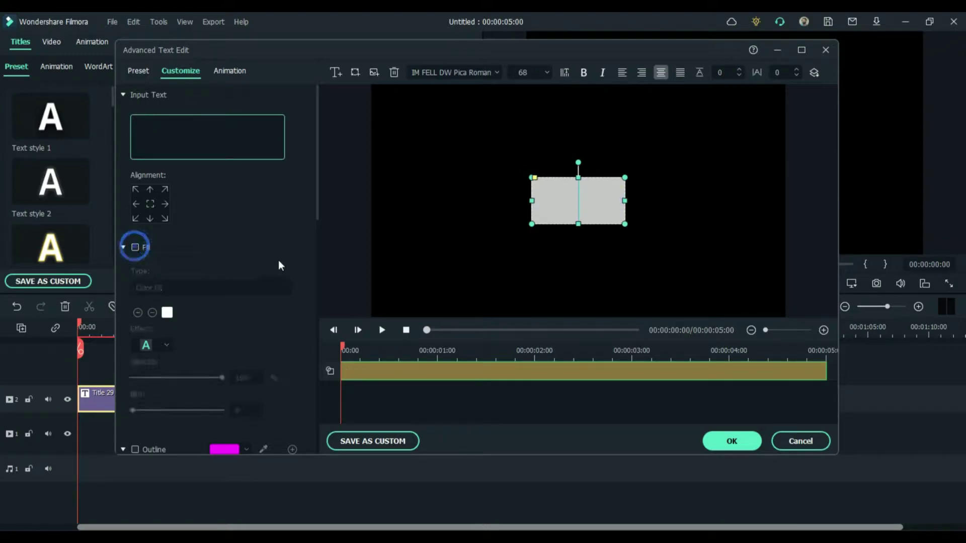
pyautogui.scroll(-1, 236, 255)
pyautogui.scroll(-2, 236, 255)
pyautogui.scroll(-3, 236, 255)
pyautogui.scroll(-3, 218, 294)
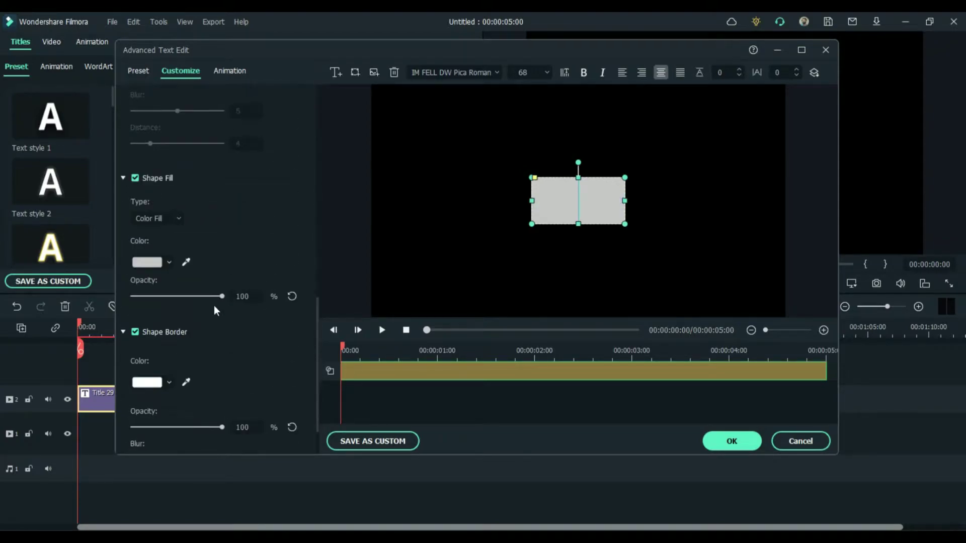
pyautogui.click(136, 330)
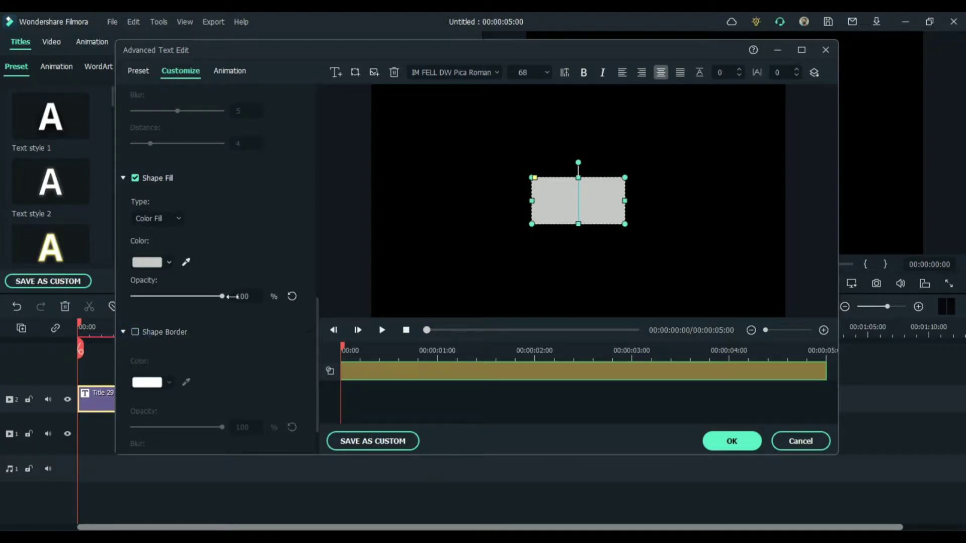
pyautogui.click(495, 242)
pyautogui.click(556, 209)
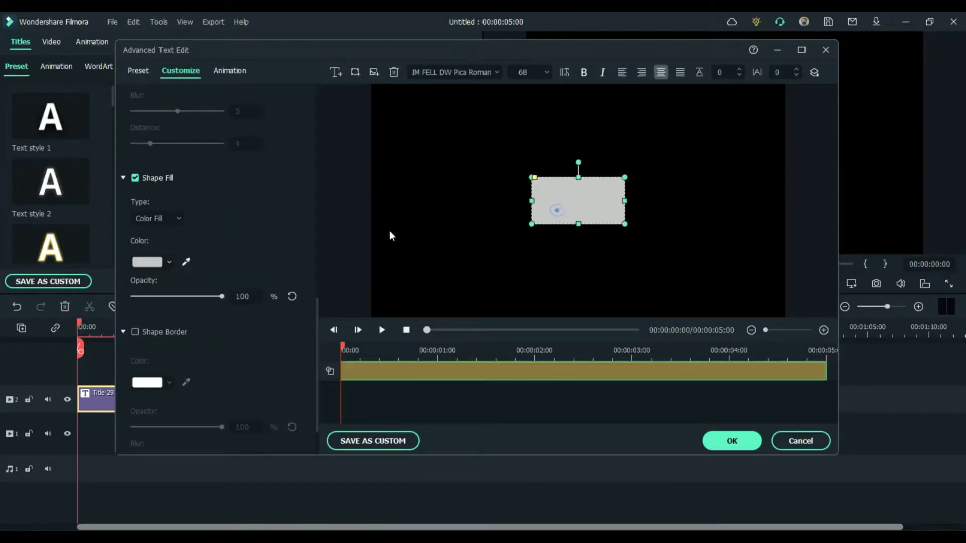
pyautogui.click(166, 262)
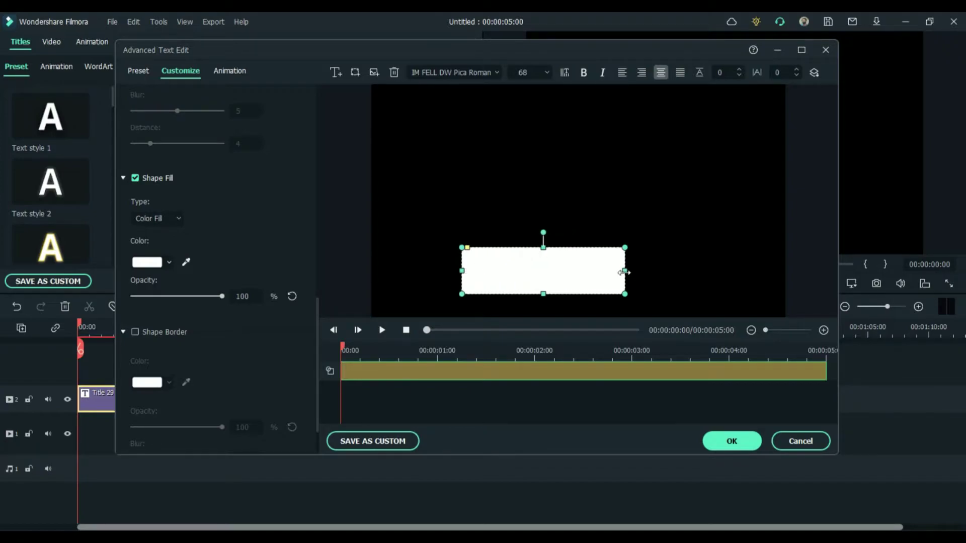
# Stretch the white bar's right side and centre it horizontally using the guide
pyautogui.moveTo(624, 272); pyautogui.dragTo(705, 271)
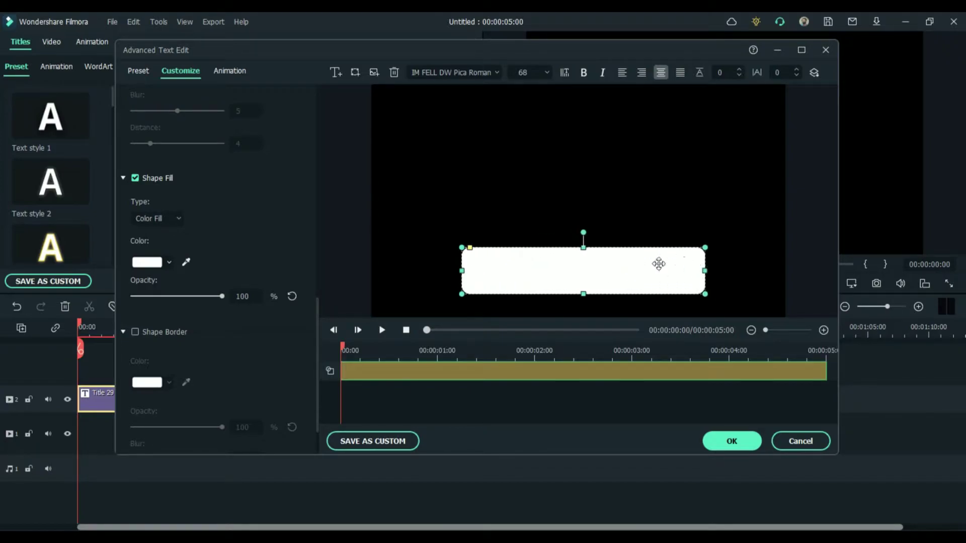
pyautogui.moveTo(641, 265); pyautogui.dragTo(636, 267)
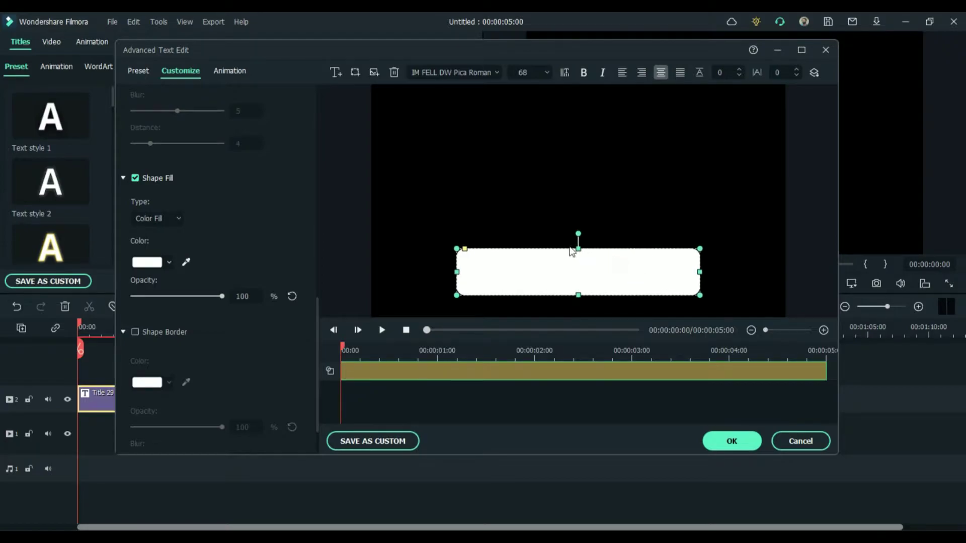
pyautogui.click(588, 221)
pyautogui.click(589, 266)
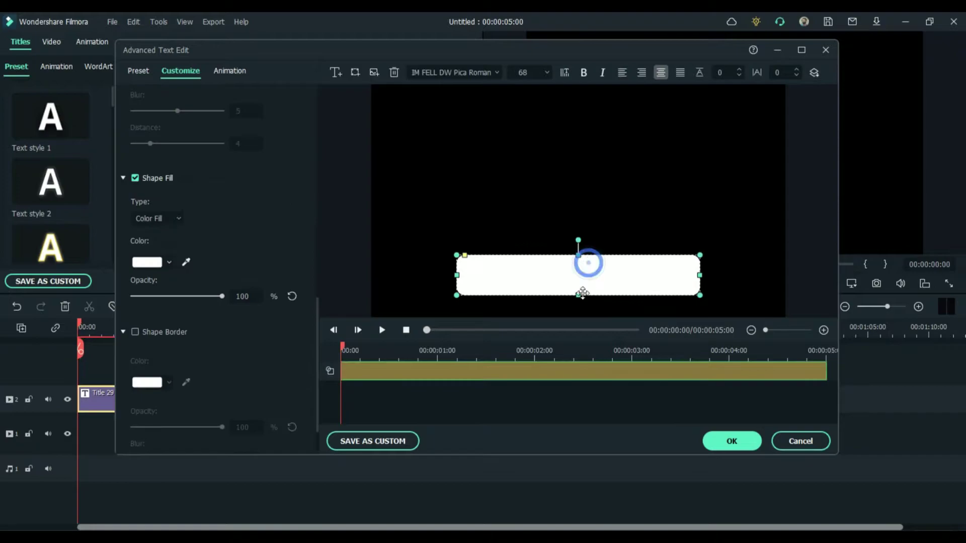
pyautogui.click(471, 243)
pyautogui.click(469, 263)
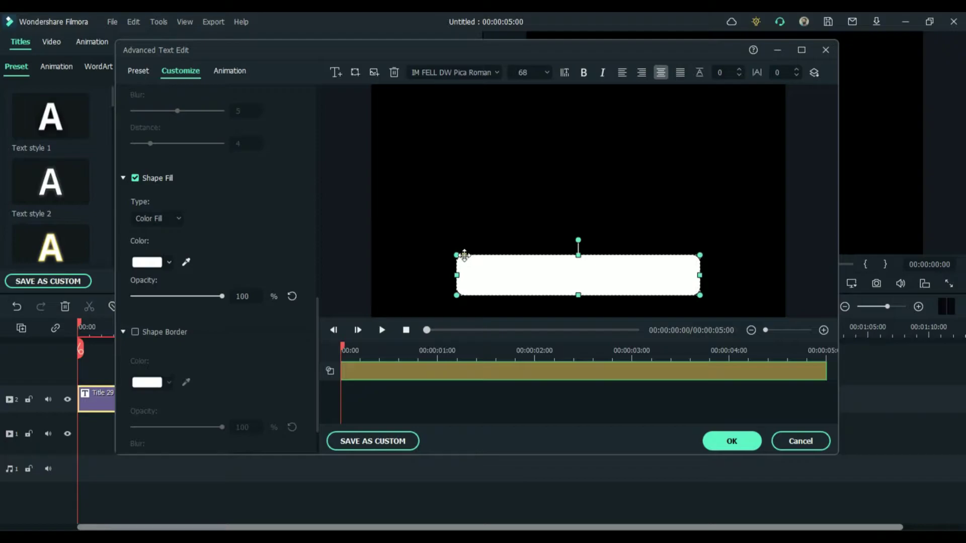
pyautogui.click(525, 215)
pyautogui.click(617, 264)
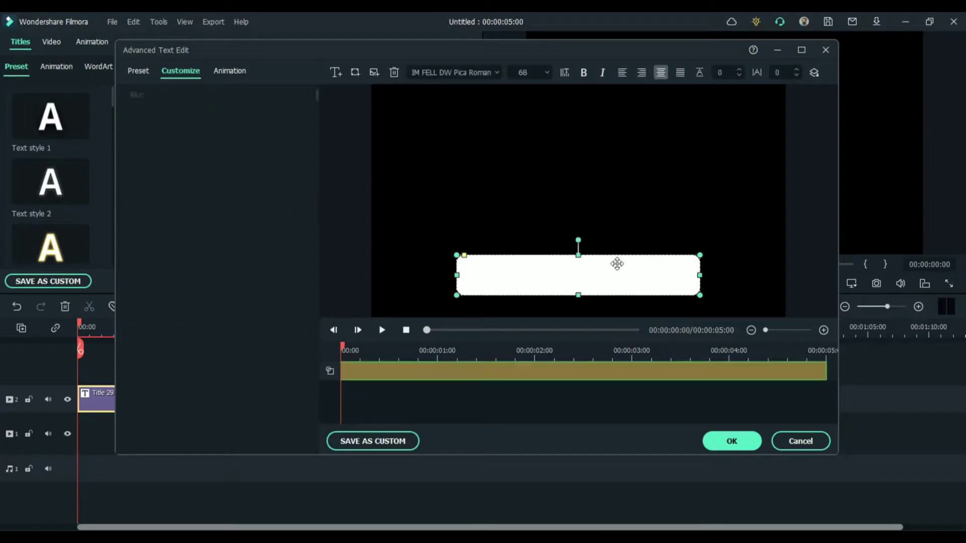
pyautogui.click(612, 228)
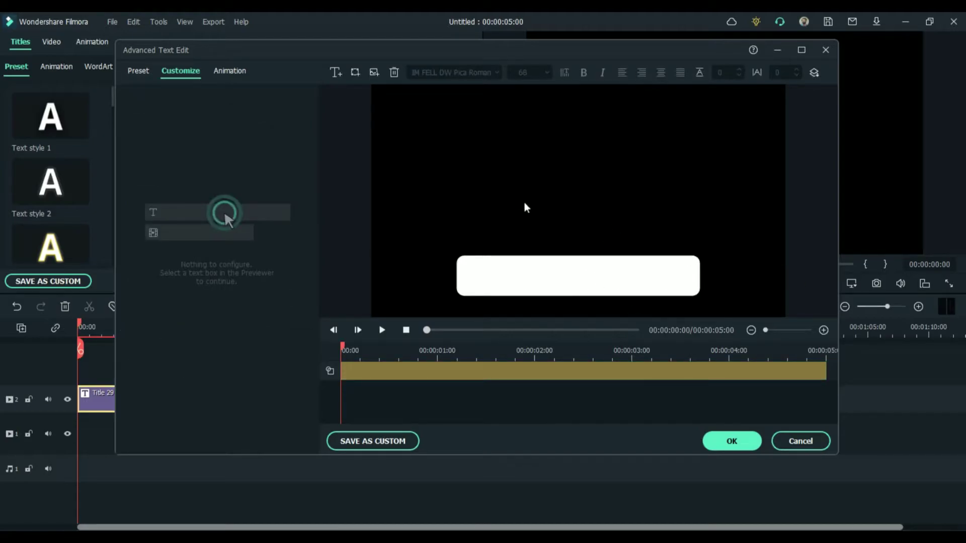
# Add the Channel Logo image to the title
pyautogui.click(540, 269)
pyautogui.click(547, 237)
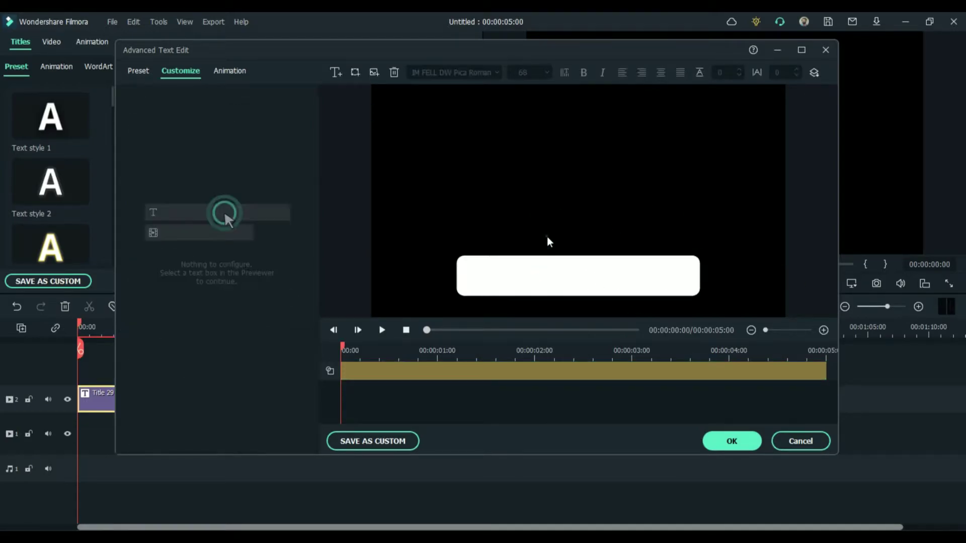
pyautogui.click(374, 75)
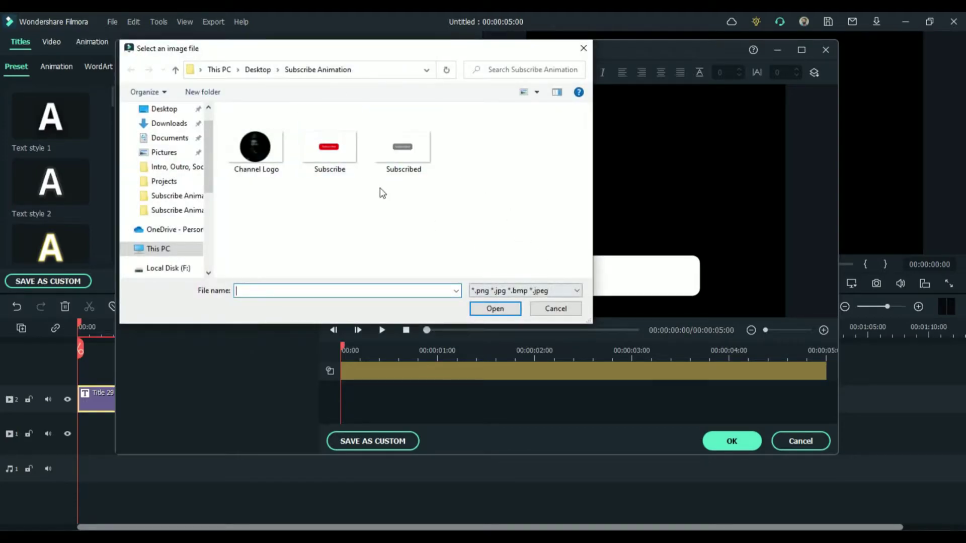
pyautogui.doubleClick(272, 155)
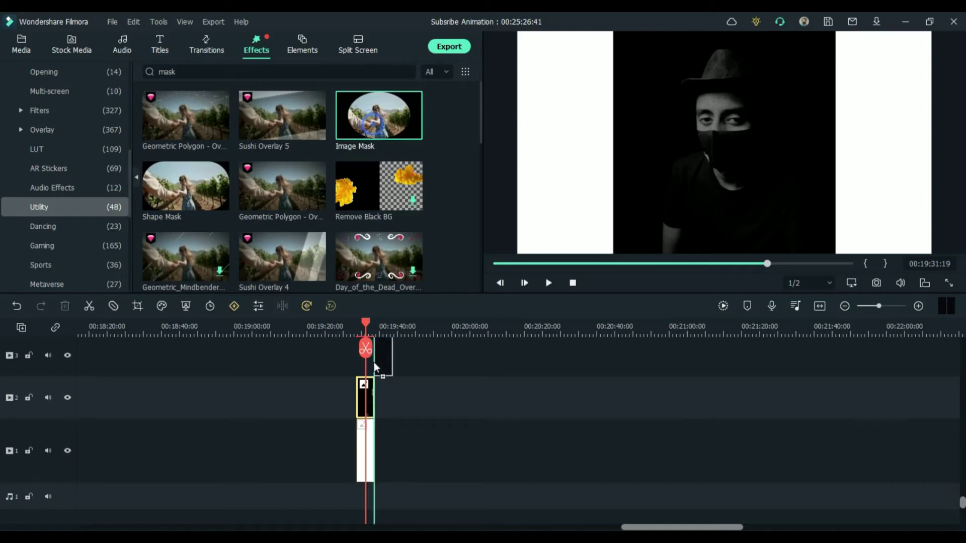
# Crop the logo into a circle with Image Mask and shrink it
pyautogui.moveTo(362, 389); pyautogui.dragTo(363, 391)
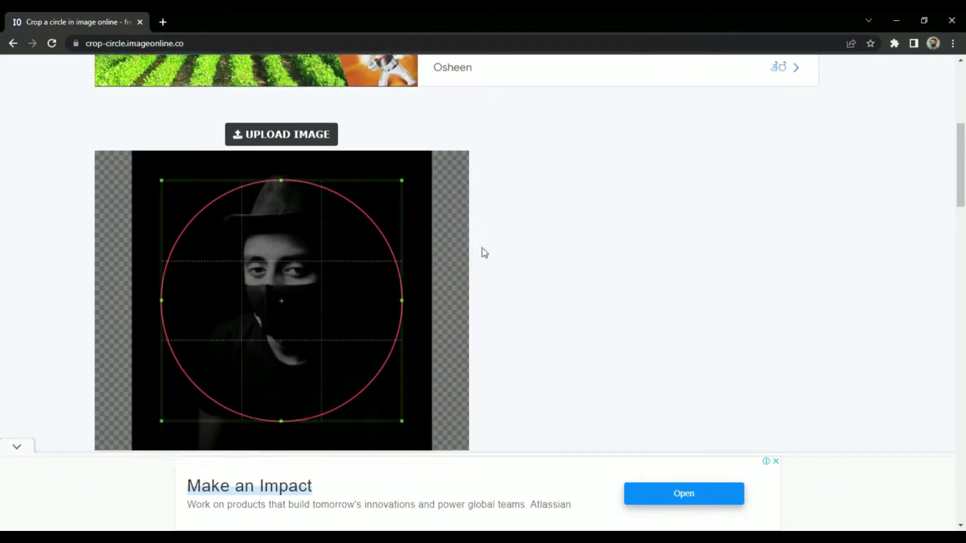
pyautogui.scroll(-2, 484, 253)
pyautogui.click(302, 334)
pyautogui.scroll(-2, 672, 300)
pyautogui.click(673, 333)
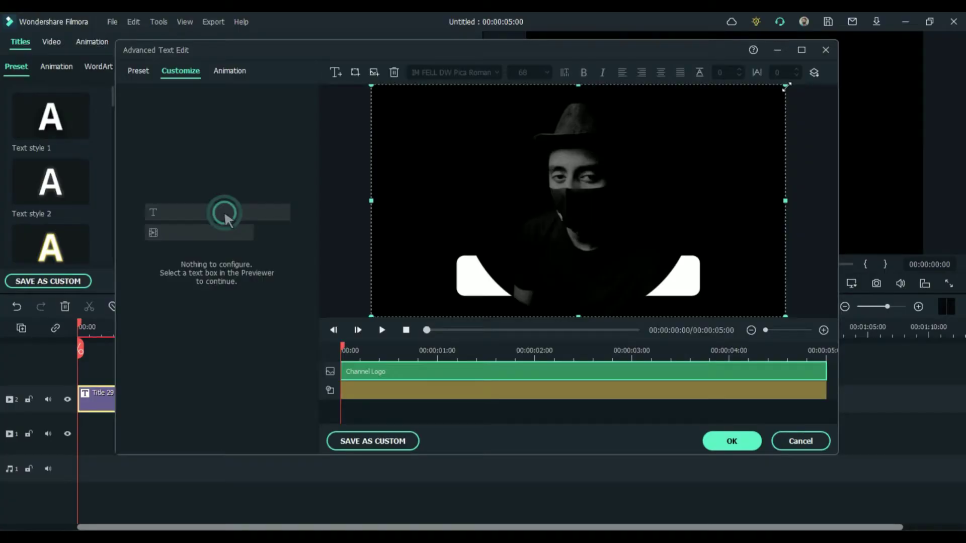
pyautogui.moveTo(782, 86)
pyautogui.mouseDown()
pyautogui.moveTo(502, 242)
pyautogui.moveTo(453, 252)
pyautogui.moveTo(514, 271)
pyautogui.mouseUp()
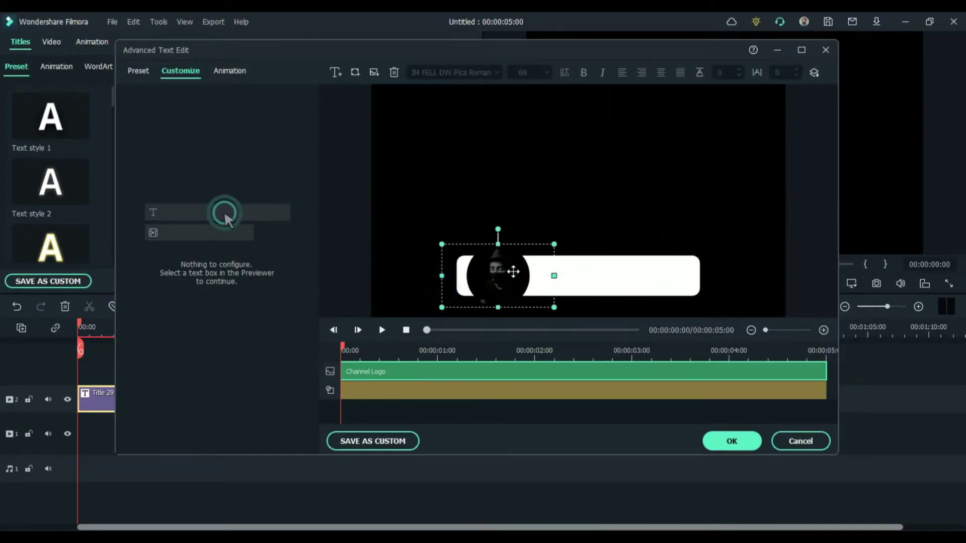
# Shrink the logo to fit the bar's left end and confirm the title edits
pyautogui.moveTo(556, 242); pyautogui.dragTo(486, 282)
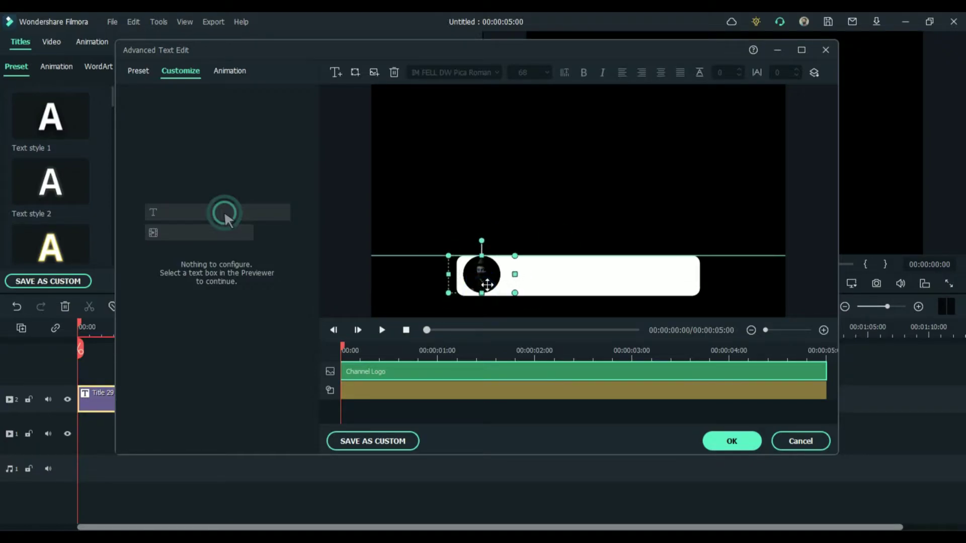
pyautogui.click(511, 235)
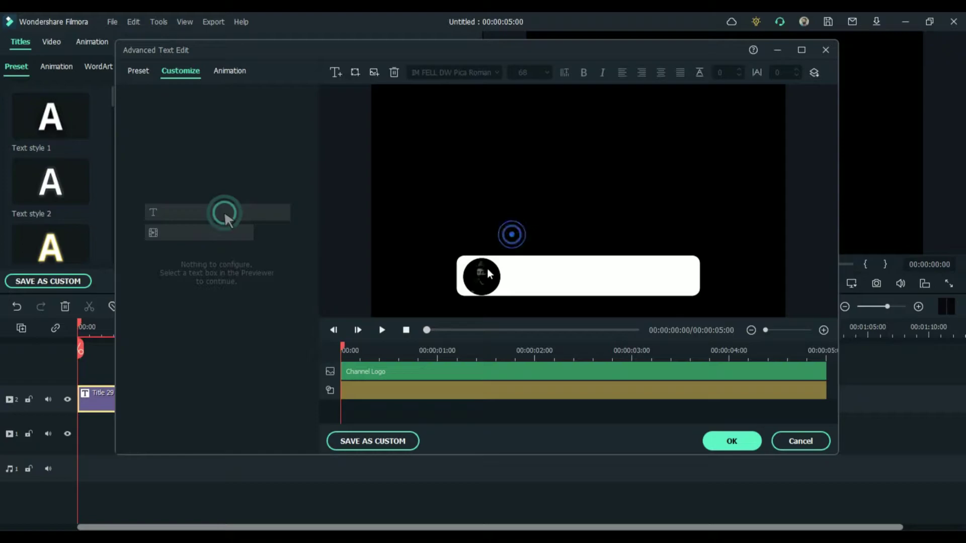
pyautogui.click(519, 214)
pyautogui.click(483, 276)
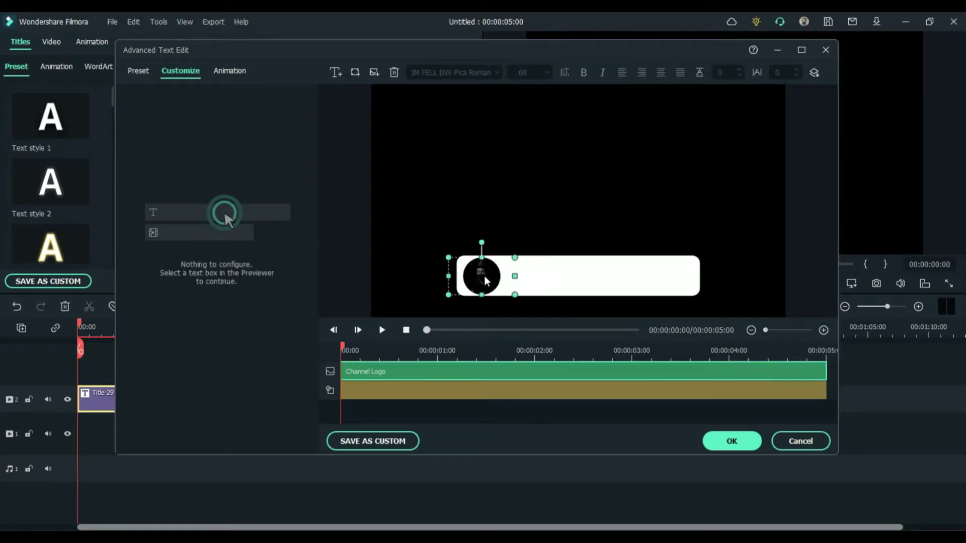
pyautogui.click(521, 214)
pyautogui.click(484, 276)
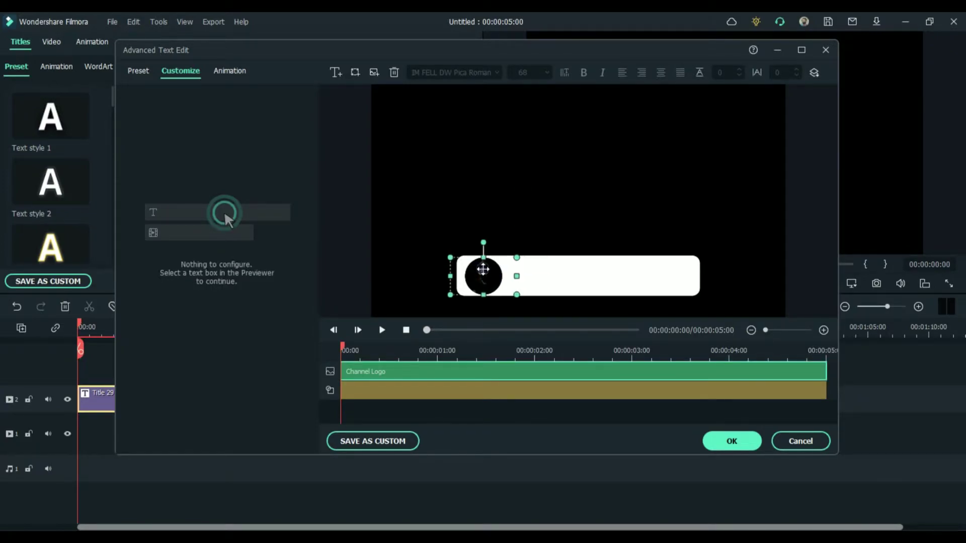
pyautogui.click(514, 226)
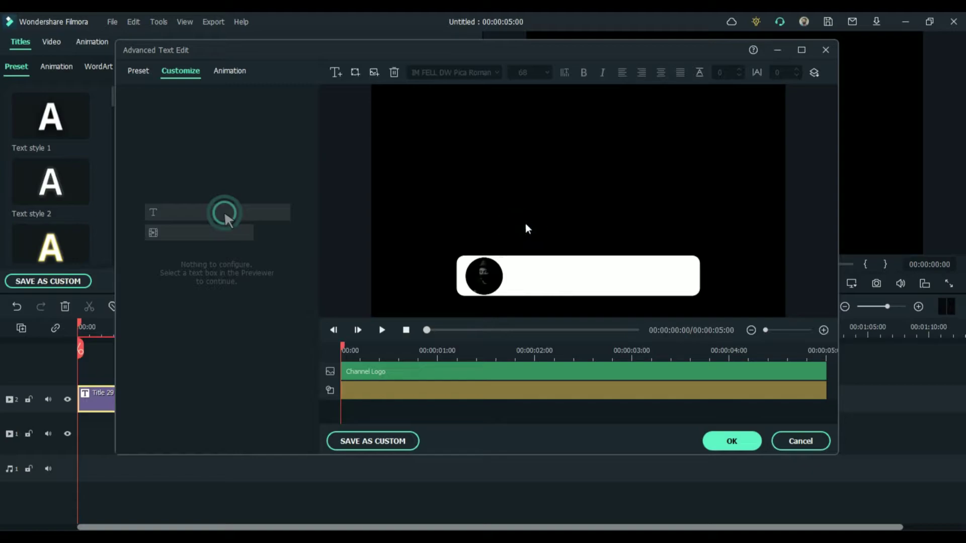
pyautogui.click(731, 442)
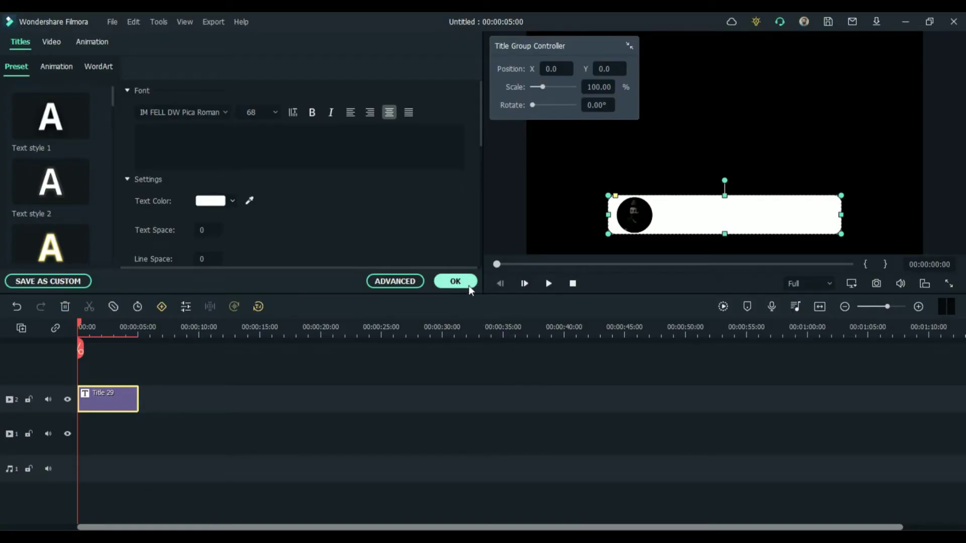
pyautogui.click(462, 282)
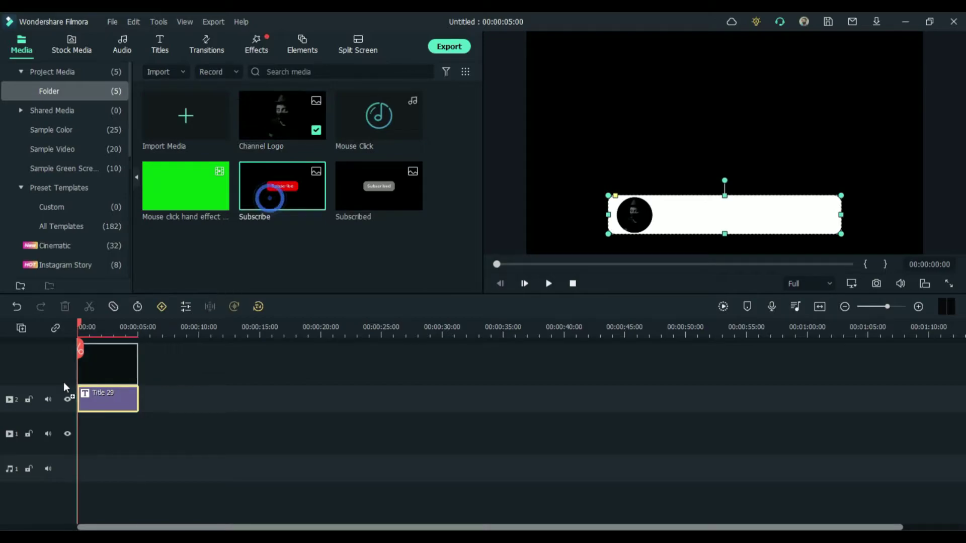
# Put Subscribe on track 3 and Subscribed on a new track 4
pyautogui.moveTo(269, 203); pyautogui.dragTo(203, 402)
pyautogui.moveTo(355, 188); pyautogui.dragTo(61, 381)
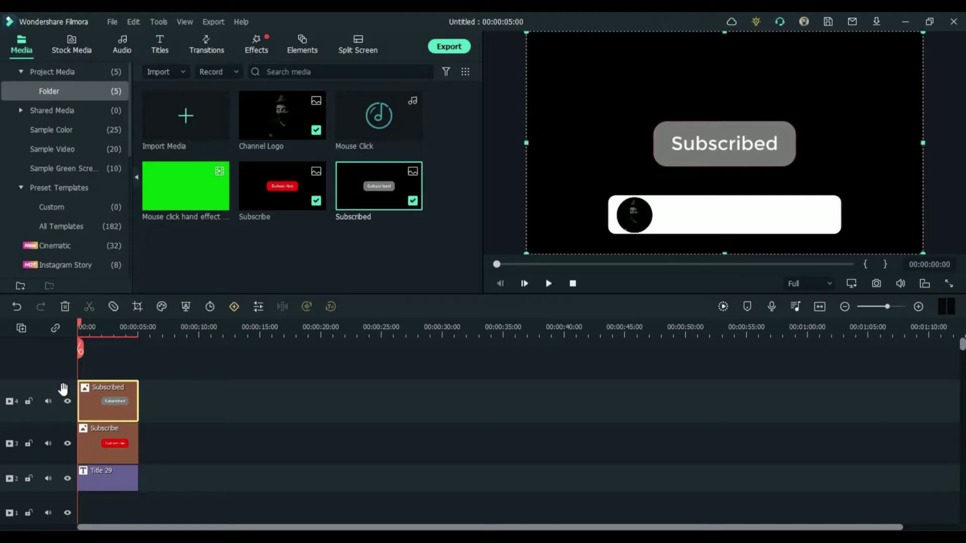
# Hide track 4 and start shrinking the Subscribe clip in its Transform settings
pyautogui.click(67, 401)
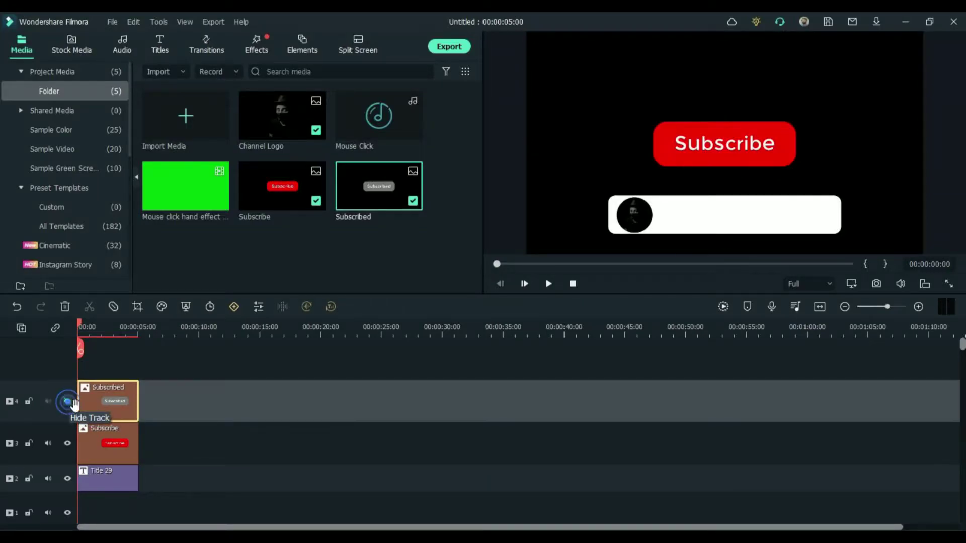
pyautogui.click(92, 326)
pyautogui.doubleClick(114, 442)
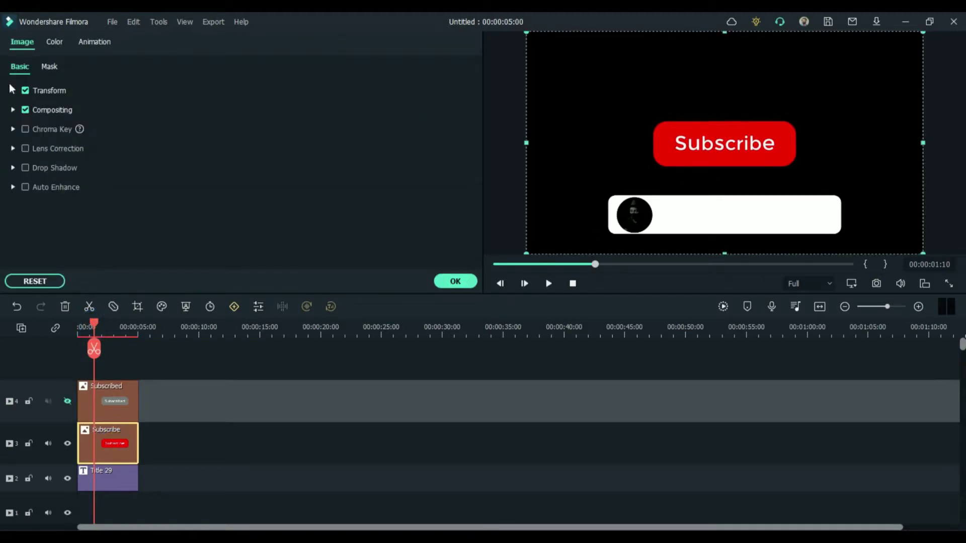
pyautogui.click(13, 90)
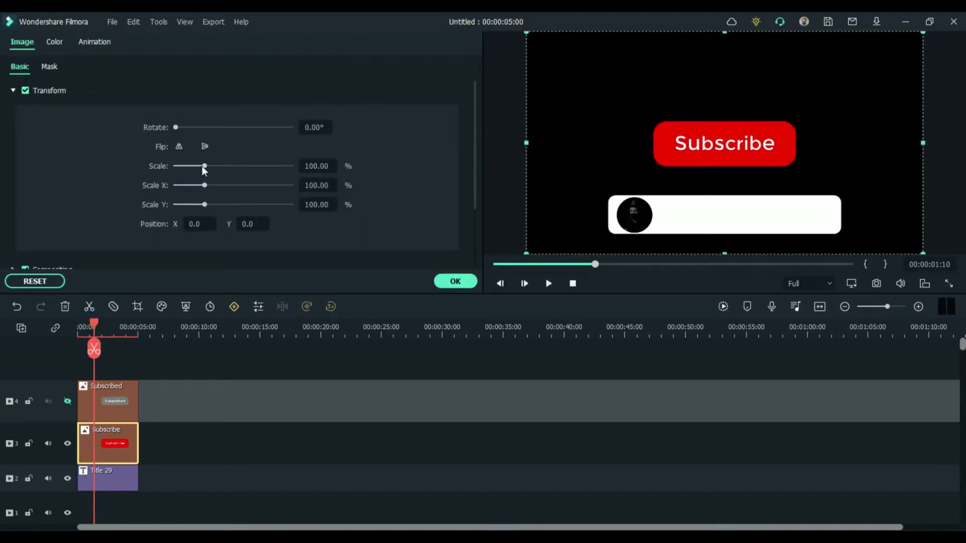
pyautogui.moveTo(204, 166); pyautogui.dragTo(187, 165)
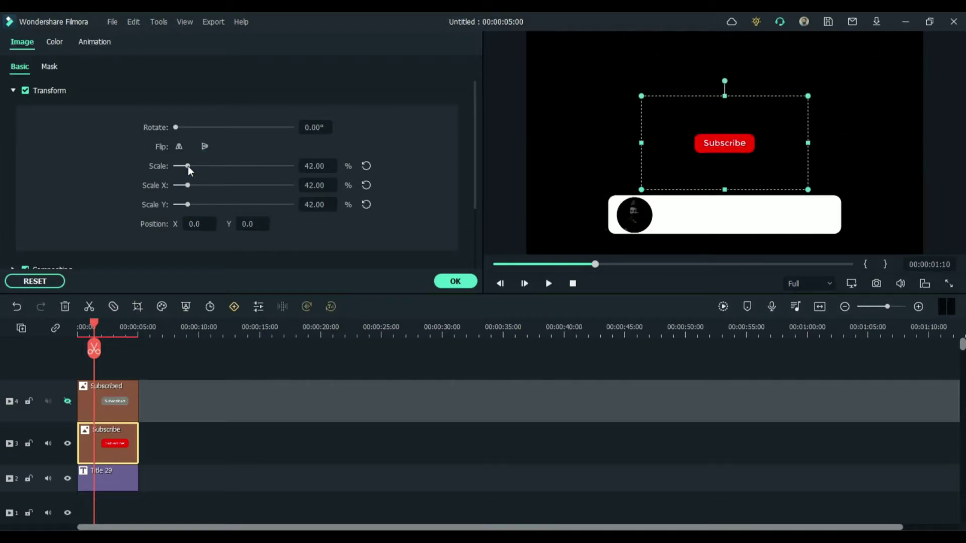
# Position the Subscribe button at the bar's right end at 35% scale
pyautogui.moveTo(736, 118); pyautogui.dragTo(810, 198)
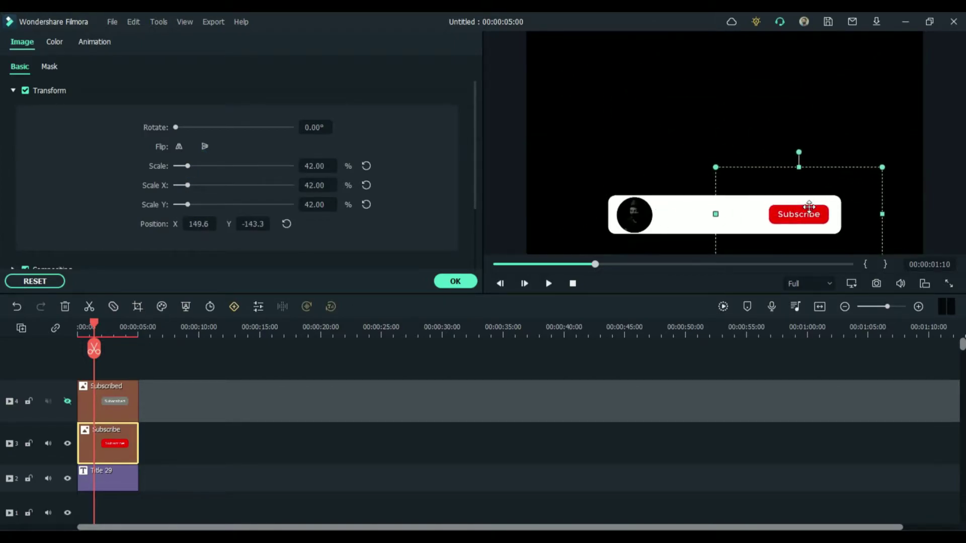
pyautogui.moveTo(881, 168); pyautogui.dragTo(829, 189)
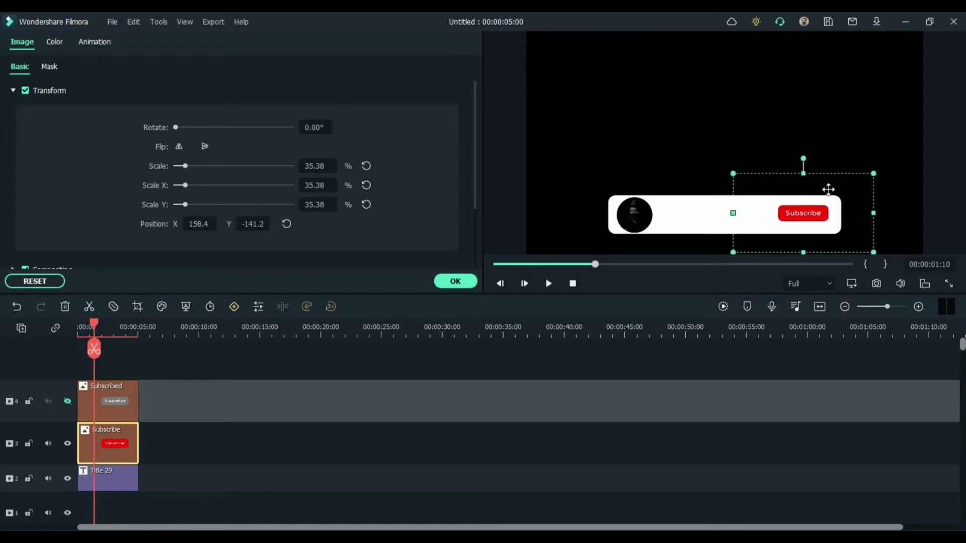
pyautogui.moveTo(828, 188); pyautogui.dragTo(829, 190)
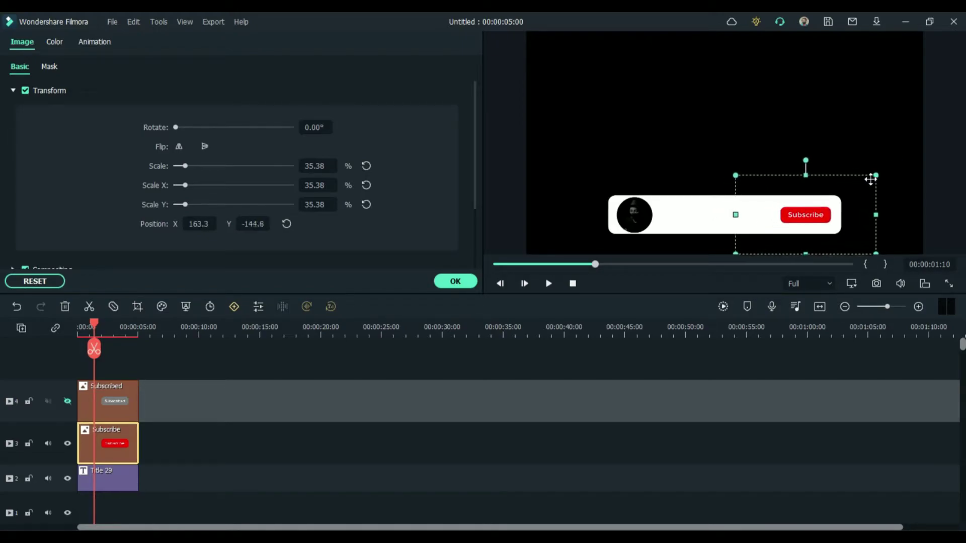
pyautogui.doubleClick(314, 166)
pyautogui.write('35')
pyautogui.press('Return')
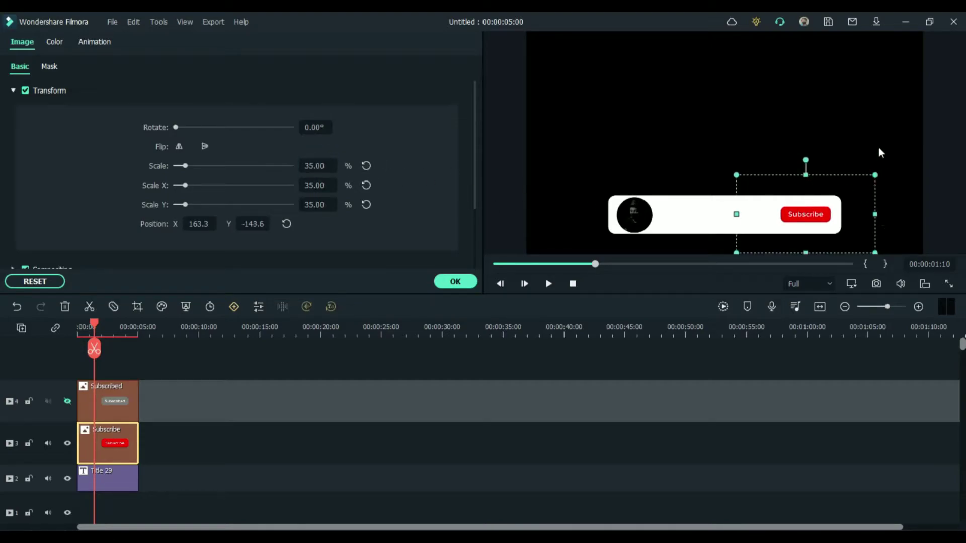
pyautogui.press('Right')
pyautogui.press('Right')
pyautogui.click(877, 146)
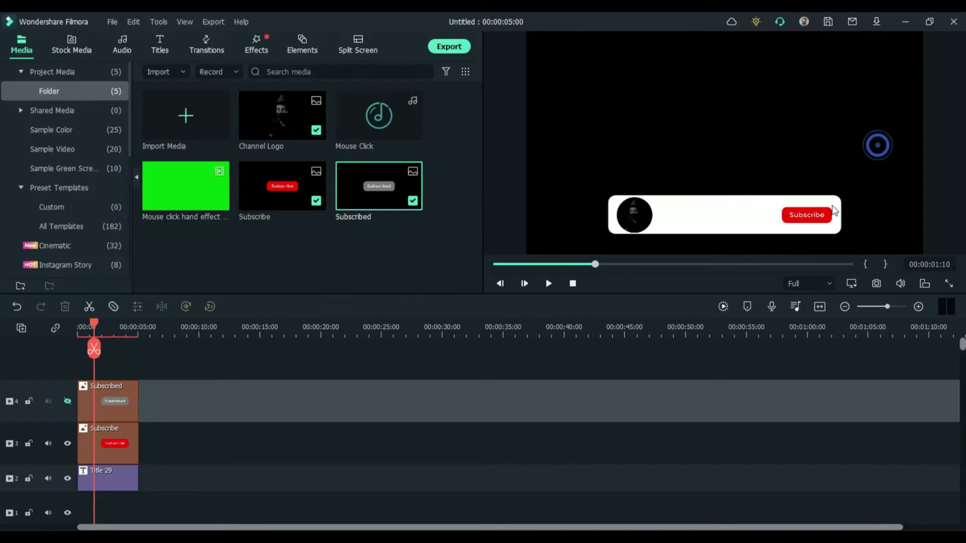
# Unhide track 4 and place Subscribed at 35% scale over the Subscribe button
pyautogui.click(67, 401)
pyautogui.doubleClick(128, 400)
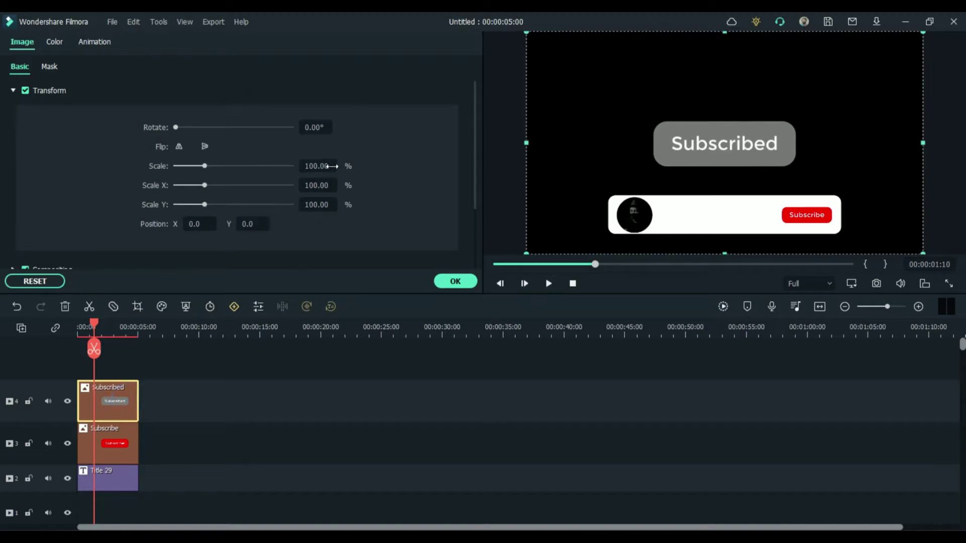
pyautogui.click(323, 165)
pyautogui.press('Return')
pyautogui.moveTo(735, 146); pyautogui.dragTo(818, 211)
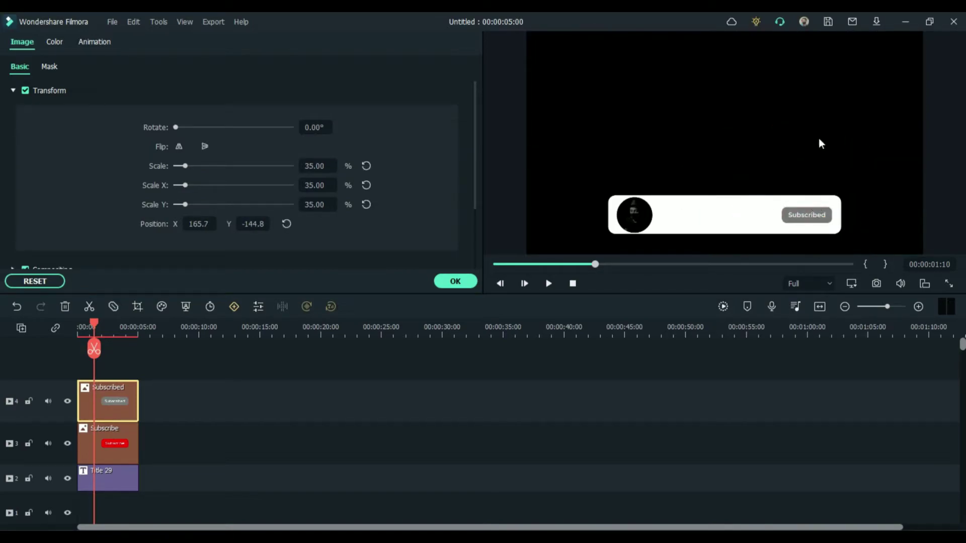
pyautogui.click(949, 283)
pyautogui.press('Escape')
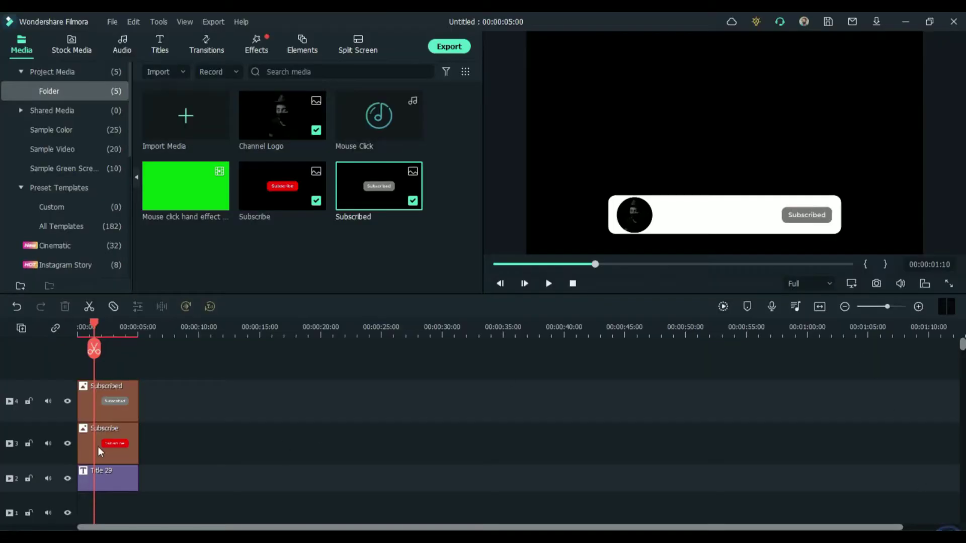
# Reopen the Subscribed clip's properties to re-edit its scale, then return to Media
pyautogui.doubleClick(108, 400)
pyautogui.click(318, 166)
pyautogui.doubleClick(316, 165)
pyautogui.write('20')
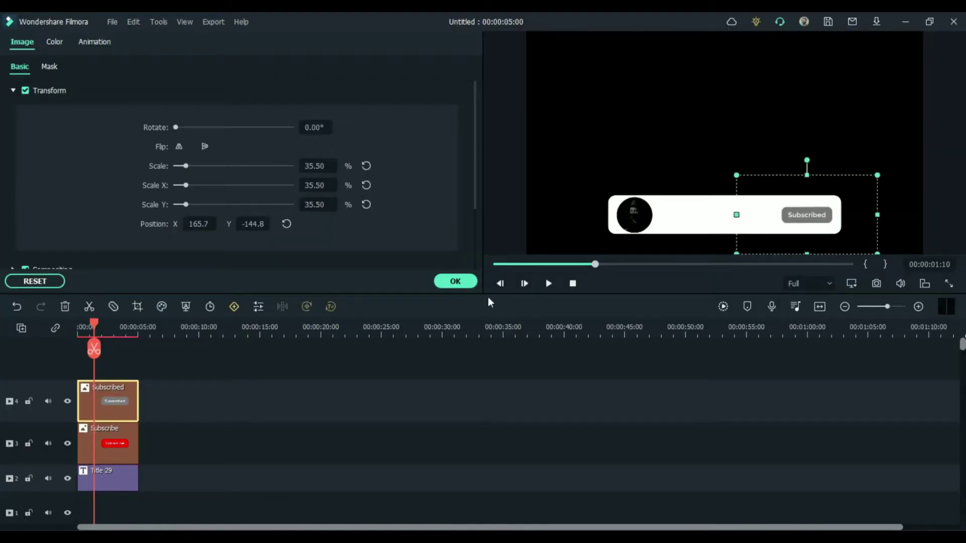
pyautogui.click(362, 397)
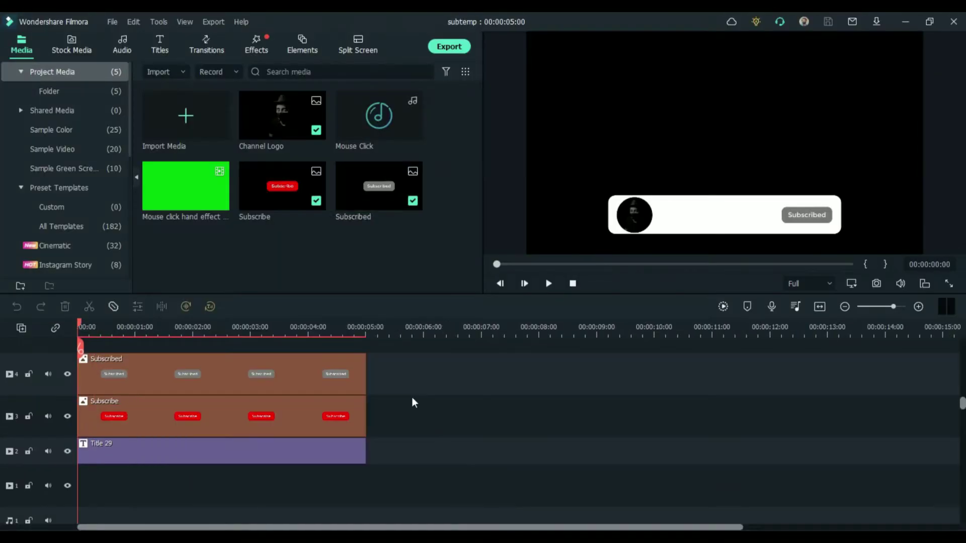
# Reopen Title 29's white bar with logo in Advanced Text Edit
pyautogui.click(411, 397)
pyautogui.scroll(1, 335, 383)
pyautogui.scroll(-1, 335, 381)
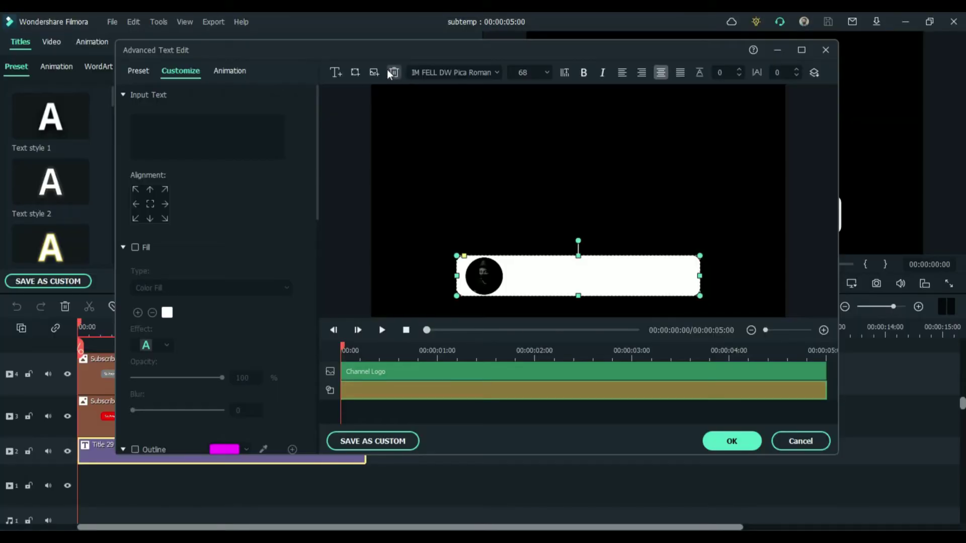
# Add a TEXT HERE text box onto the white bar with fill turned on
pyautogui.click(335, 71)
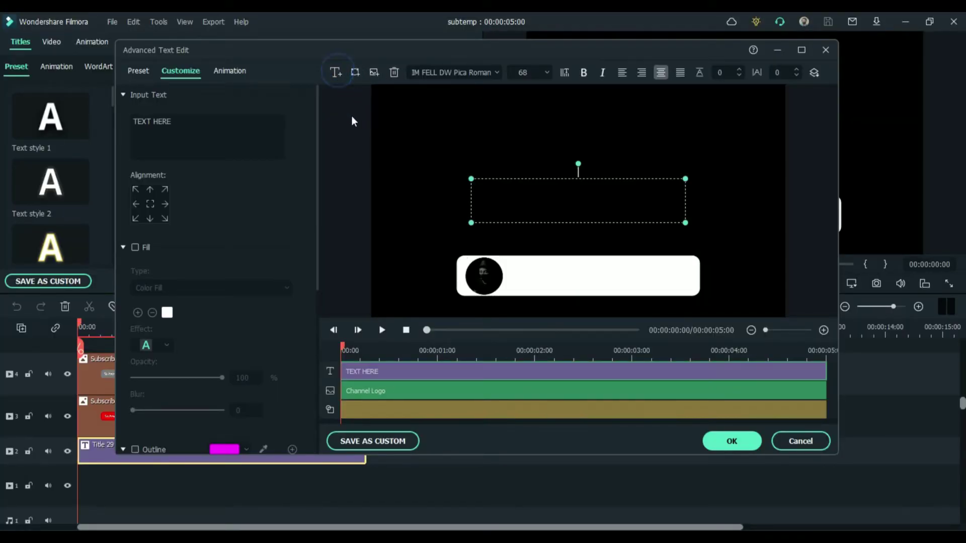
pyautogui.moveTo(587, 199); pyautogui.dragTo(588, 274)
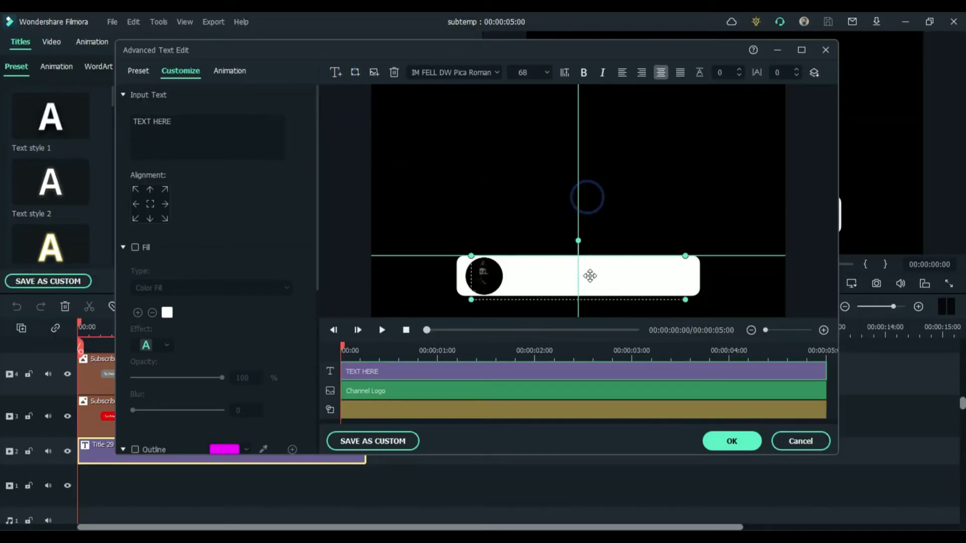
pyautogui.click(136, 246)
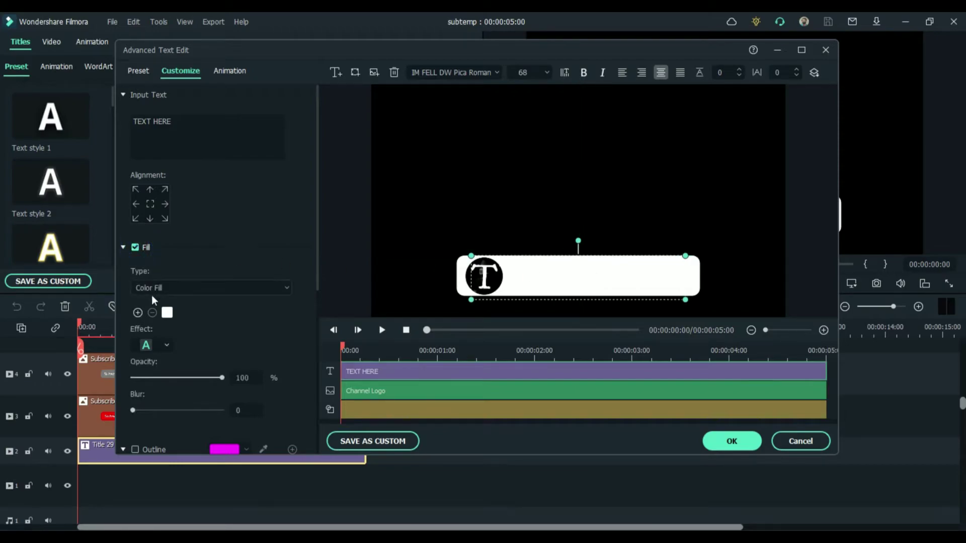
pyautogui.click(166, 316)
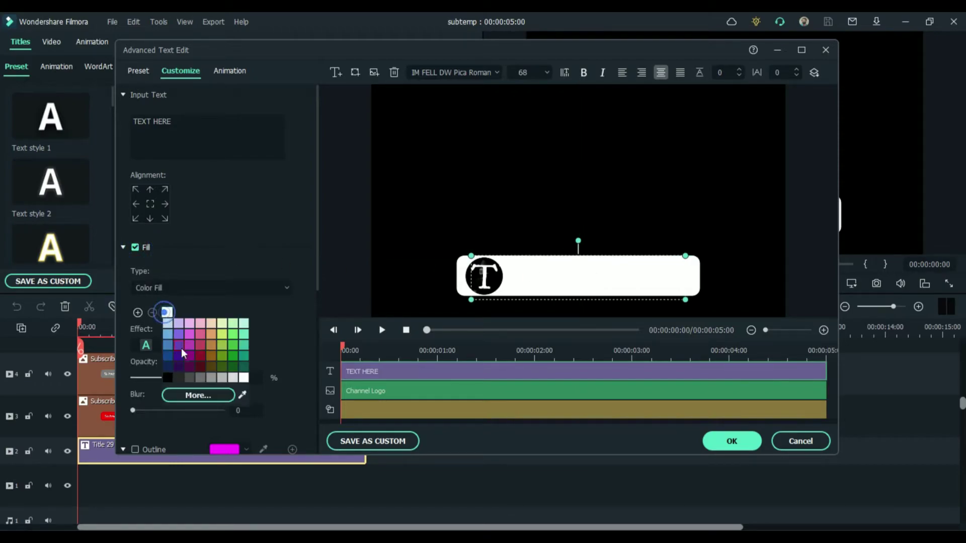
pyautogui.click(167, 376)
# Shift the caption slightly right and colour its fill red
pyautogui.moveTo(562, 283); pyautogui.dragTo(568, 284)
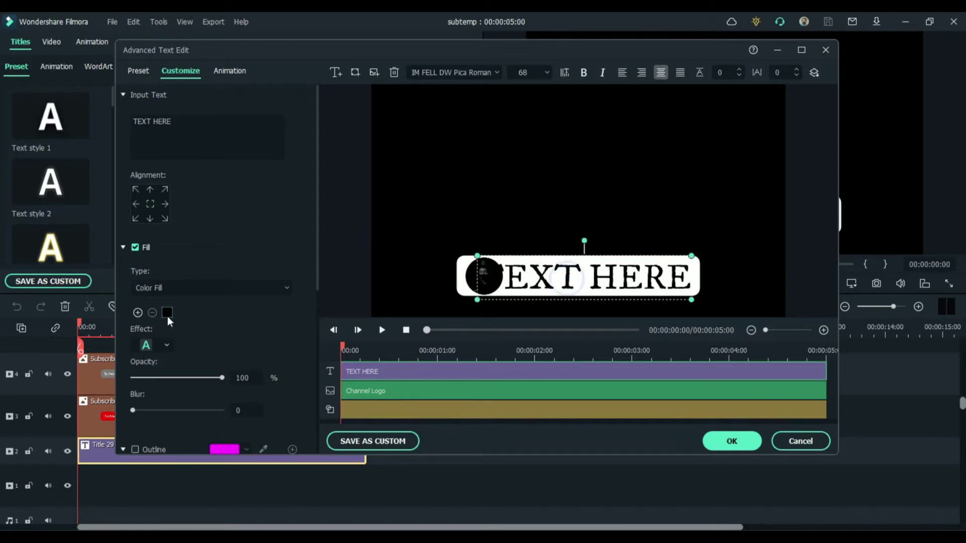
pyautogui.click(167, 314)
pyautogui.click(195, 396)
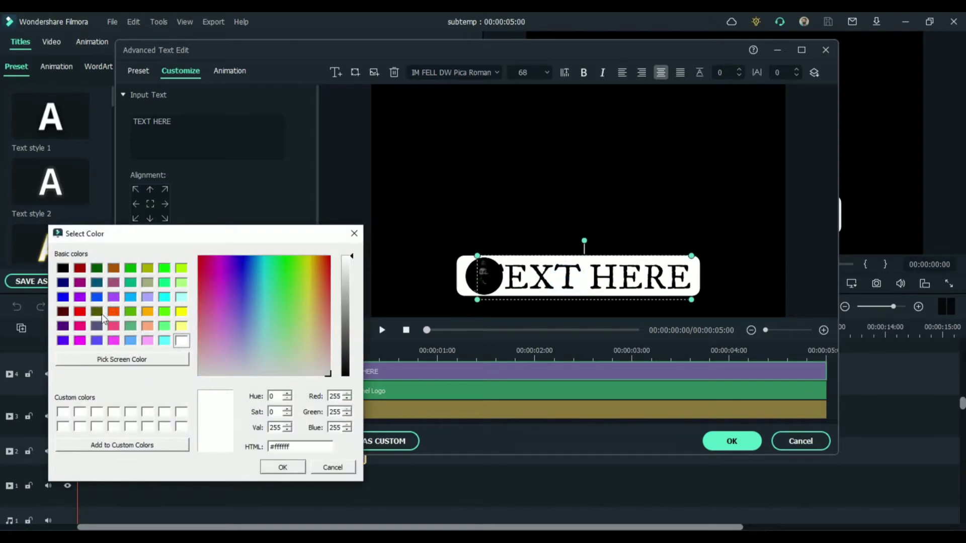
pyautogui.click(79, 312)
pyautogui.click(283, 467)
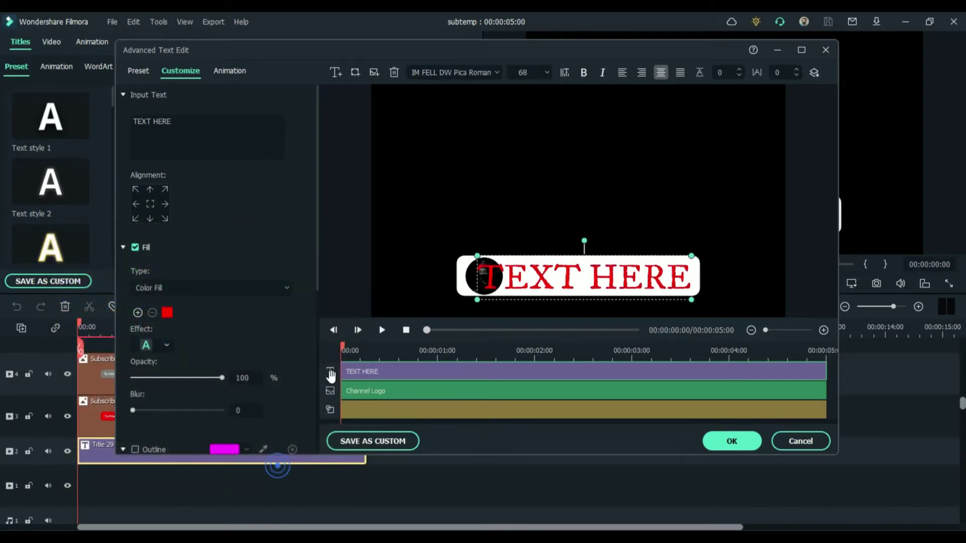
pyautogui.click(486, 78)
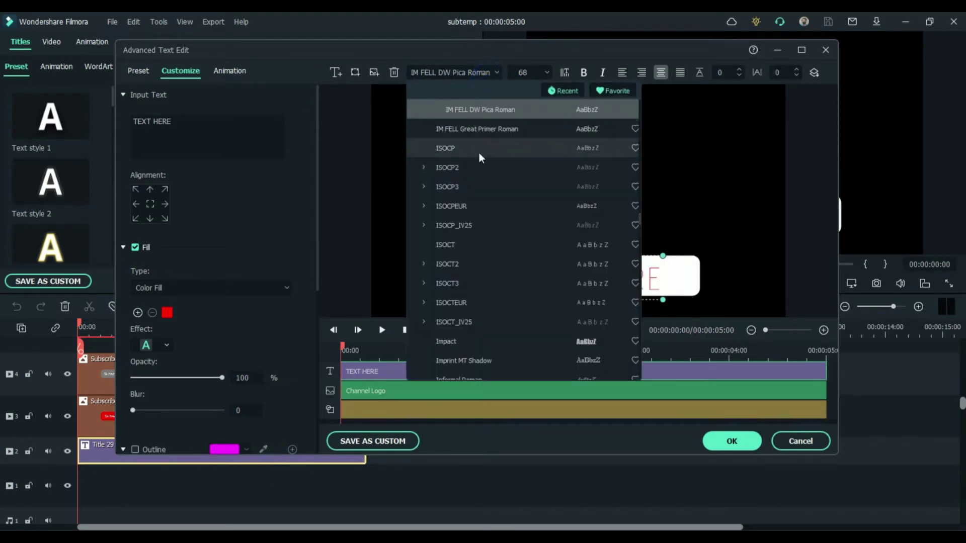
pyautogui.scroll(5, 479, 153)
pyautogui.scroll(10, 479, 153)
pyautogui.scroll(5, 479, 152)
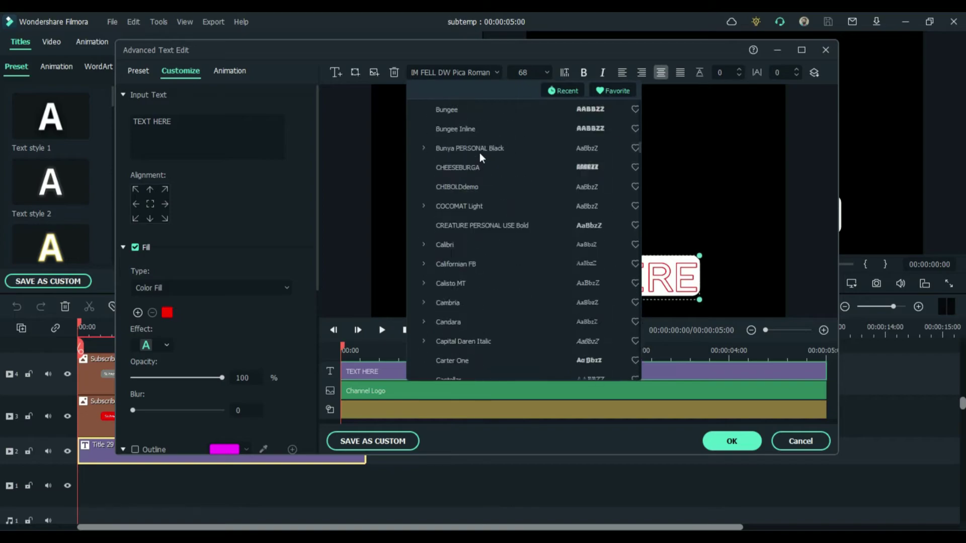
pyautogui.scroll(5, 479, 153)
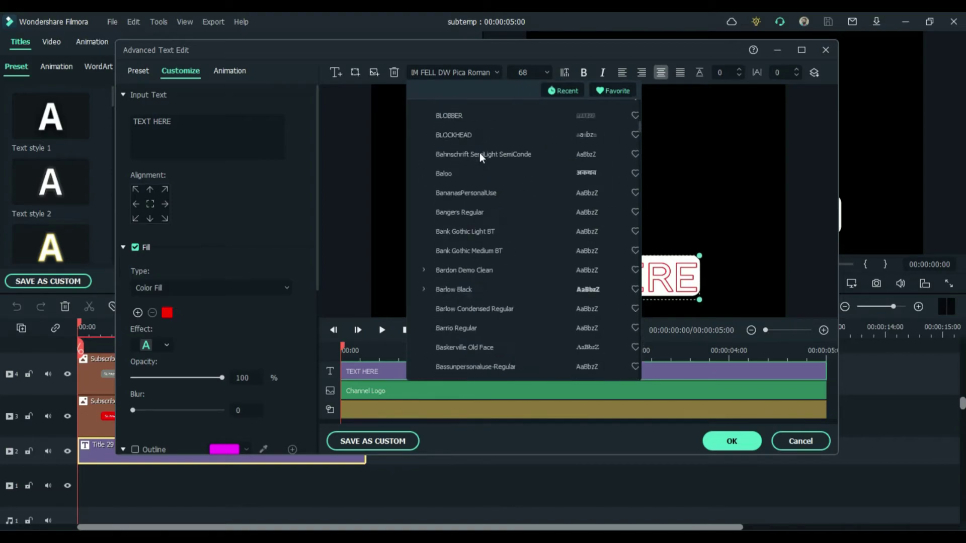
# Set the caption font to Barlow Condensed Regular and nudge it slightly up
pyautogui.click(440, 307)
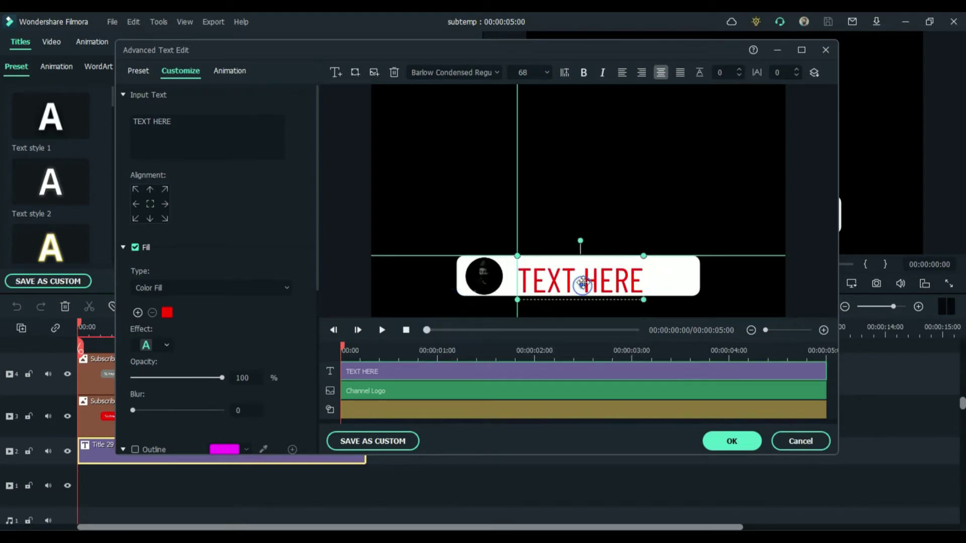
pyautogui.moveTo(583, 283); pyautogui.dragTo(580, 276)
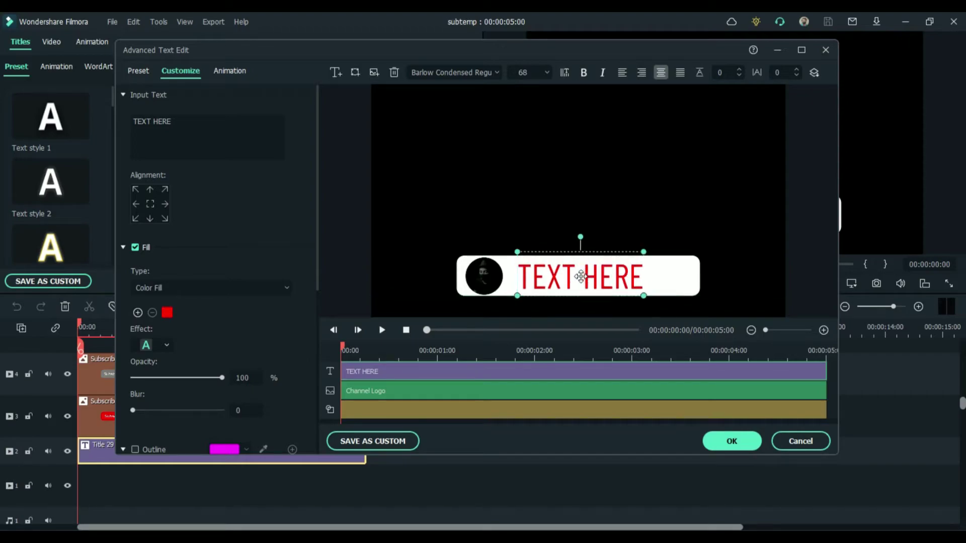
# Replace the TEXT HERE placeholder with THE MOHAMMED SADIQ
pyautogui.click(173, 133)
pyautogui.press('BackSpace')
pyautogui.press('BackSpace')
pyautogui.press('BackSpace')
pyautogui.press('BackSpace')
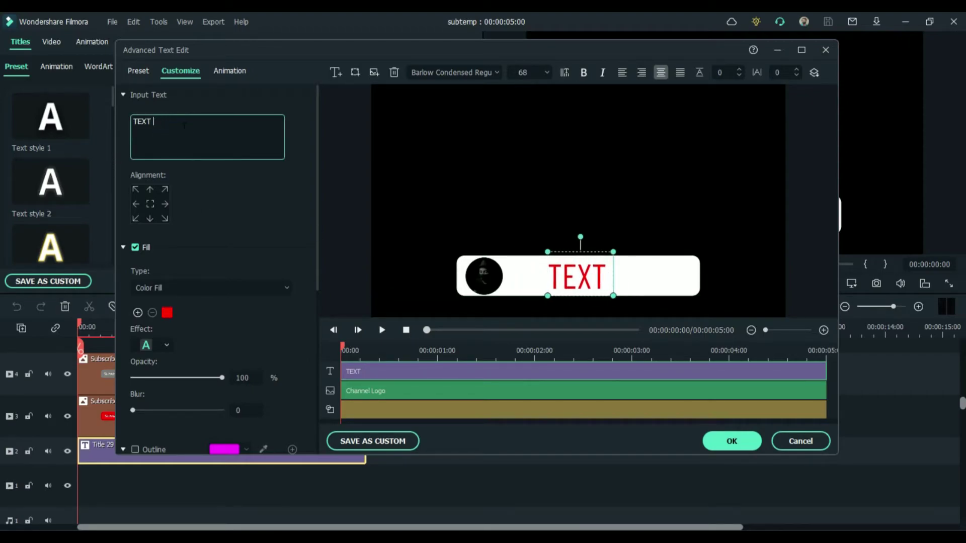
pyautogui.press('BackSpace')
pyautogui.press('BackSpace')
pyautogui.press('BackSpace')
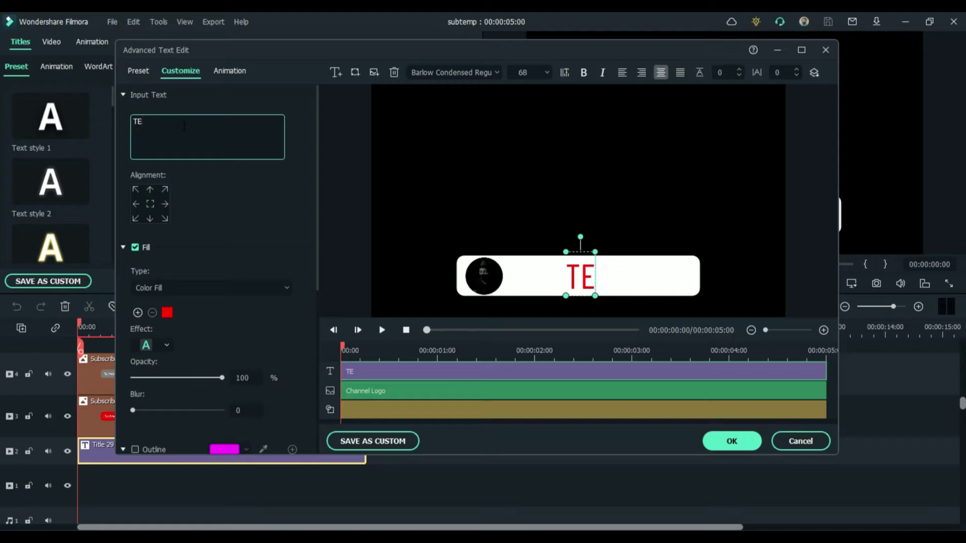
pyautogui.press('BackSpace')
pyautogui.write('E M')
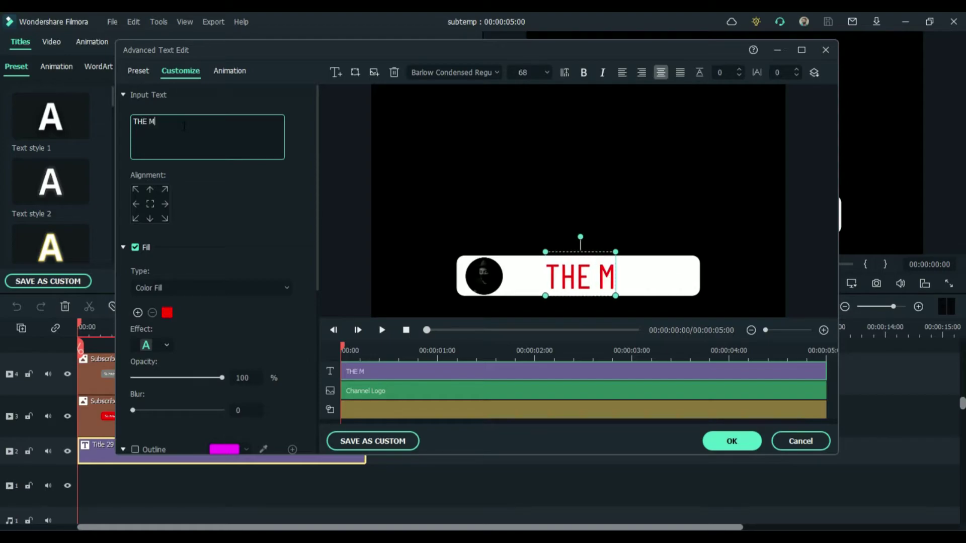
pyautogui.write('OHAMMED SADUQ')
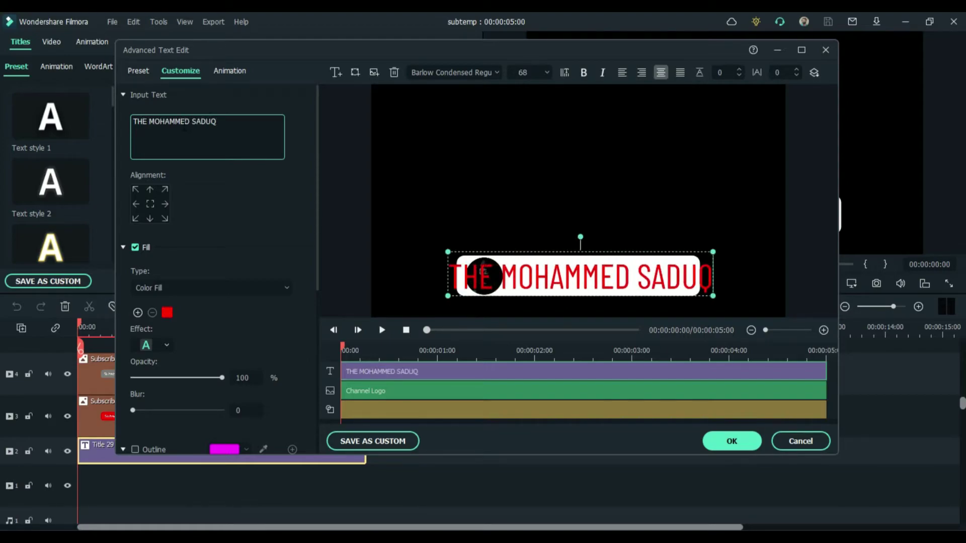
pyautogui.press('BackSpace')
pyautogui.press('BackSpace')
pyautogui.write('IQ')
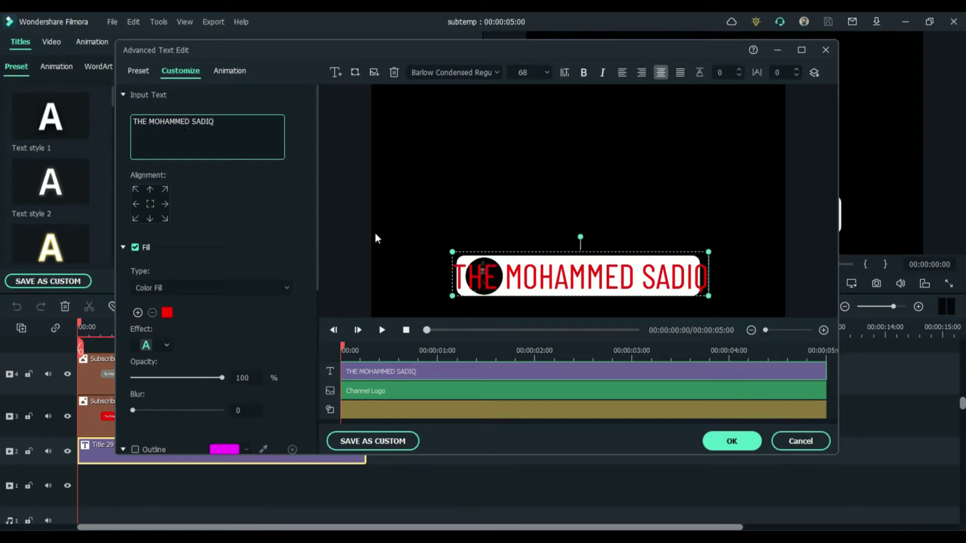
# Shrink the name, make it bold, and place it right of the avatar
pyautogui.moveTo(709, 254); pyautogui.dragTo(649, 281)
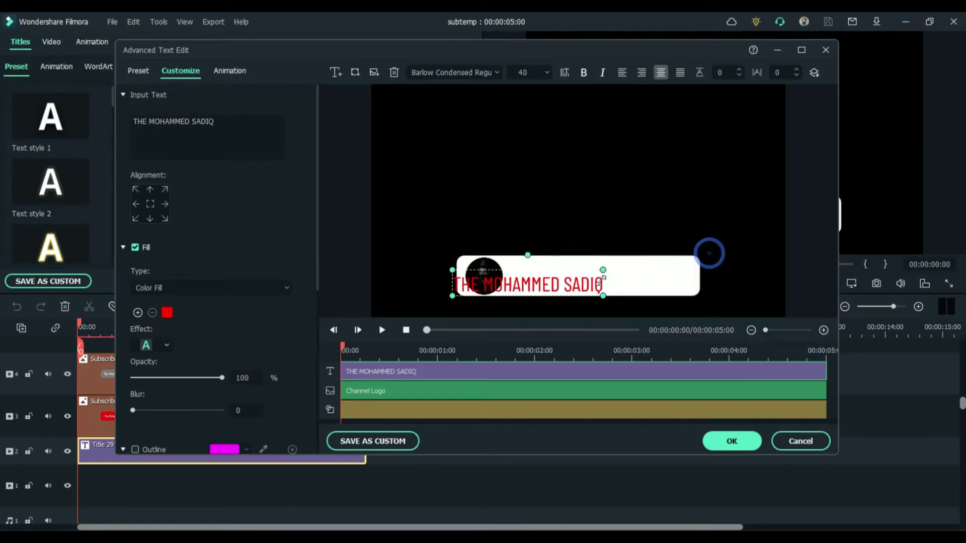
pyautogui.moveTo(561, 285); pyautogui.dragTo(615, 280)
pyautogui.click(583, 72)
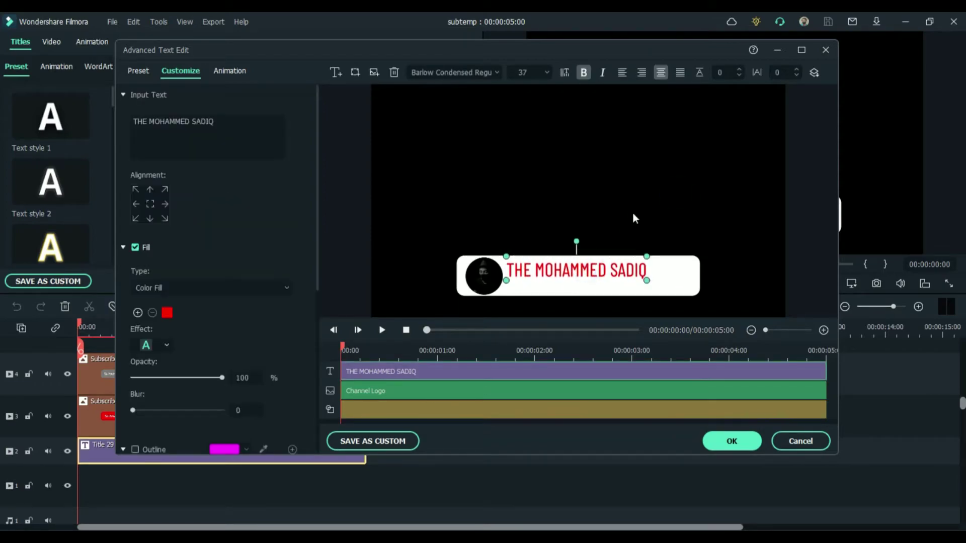
pyautogui.click(593, 212)
pyautogui.click(574, 278)
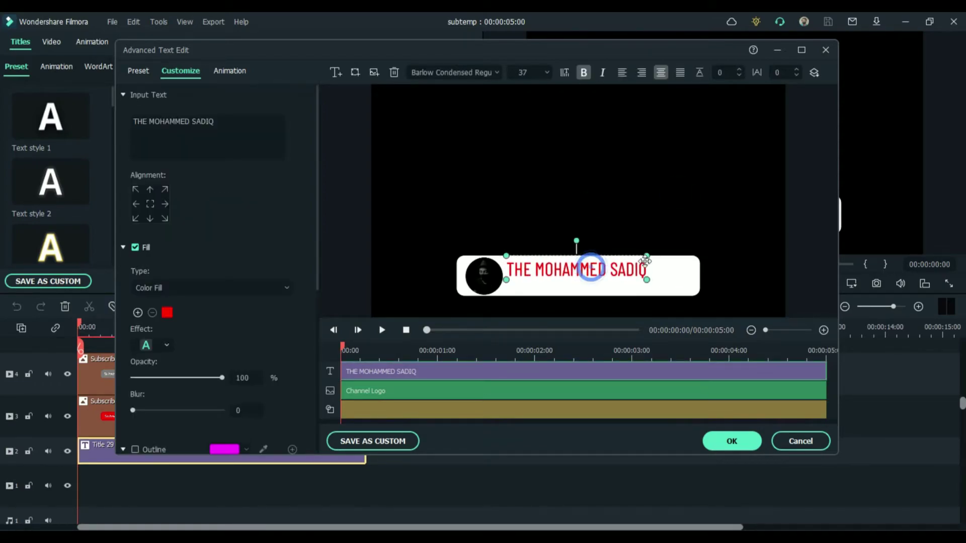
pyautogui.click(636, 226)
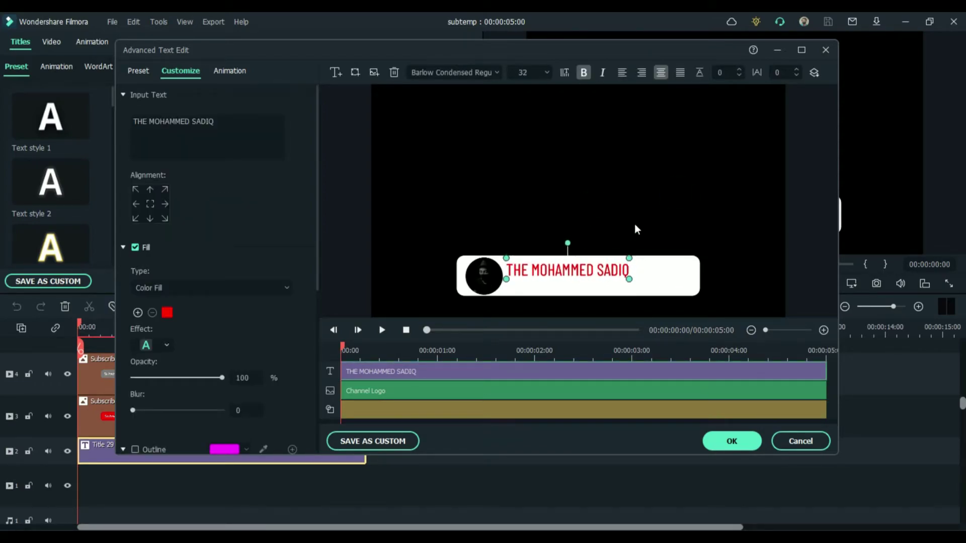
# Add a size 23, black '3.5K Subscribers' line under the channel name
pyautogui.click(336, 72)
pyautogui.click(206, 124)
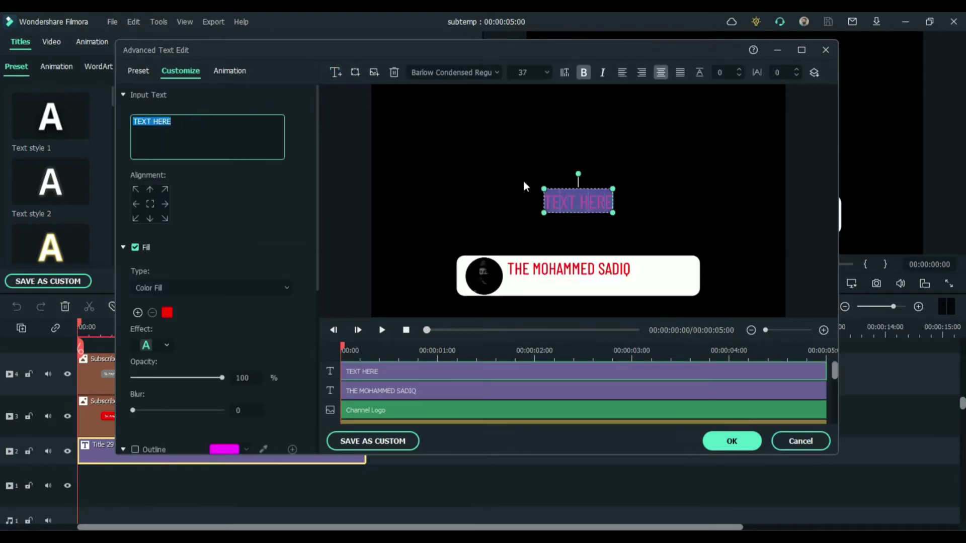
pyautogui.write('3.5')
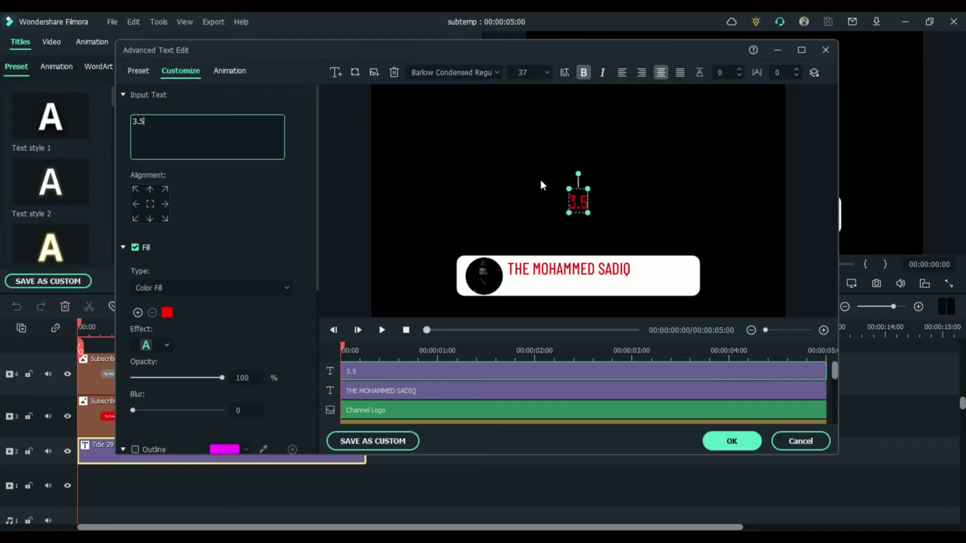
pyautogui.write('K S')
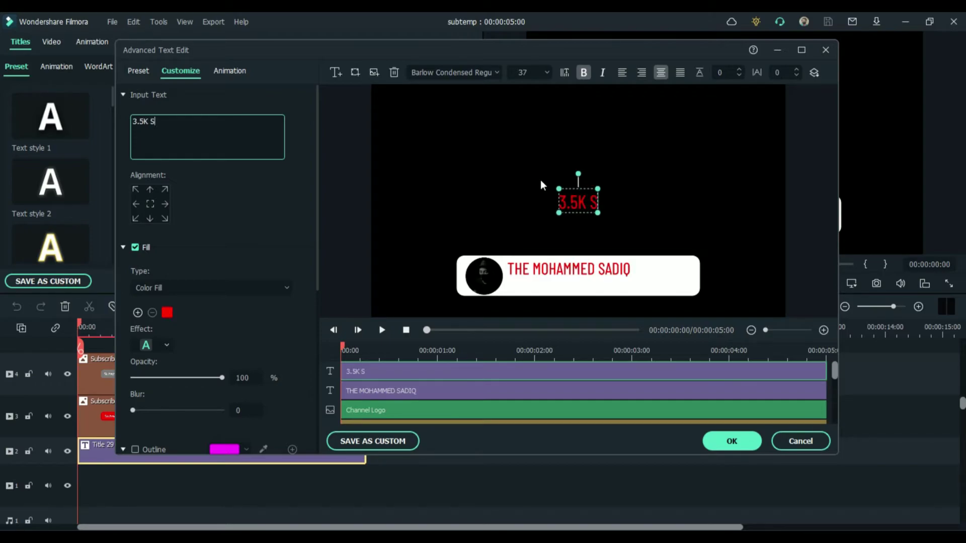
pyautogui.write('ubs')
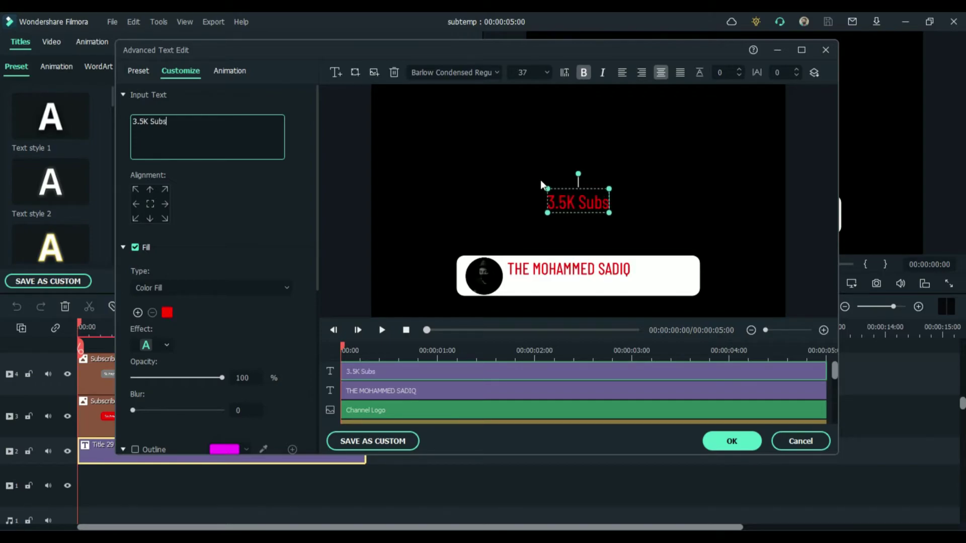
pyautogui.write('cribers')
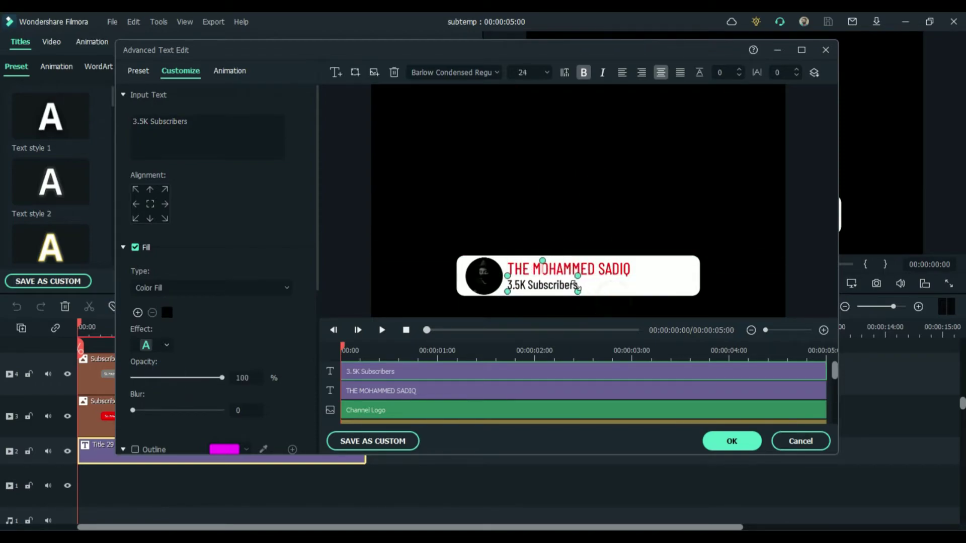
pyautogui.click(596, 218)
pyautogui.click(511, 280)
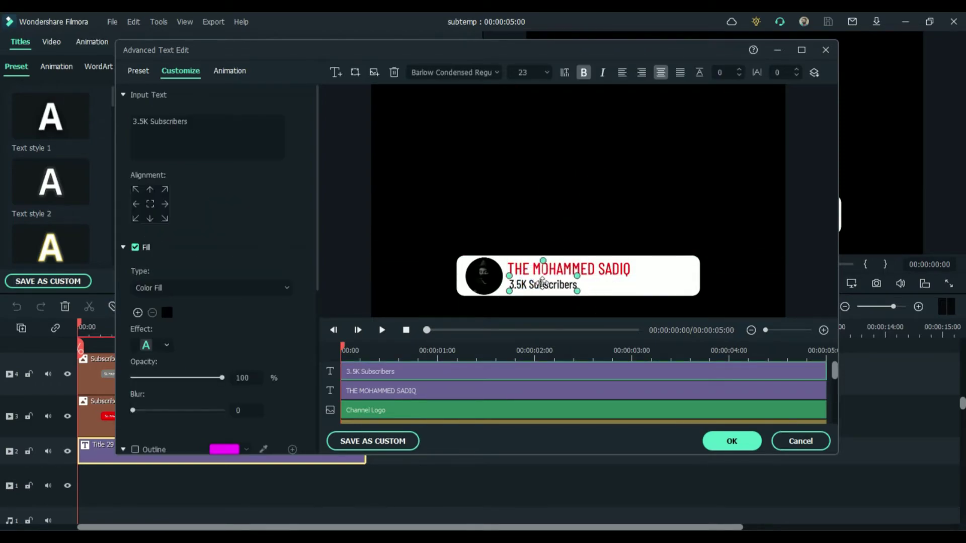
pyautogui.click(566, 267)
pyautogui.click(581, 225)
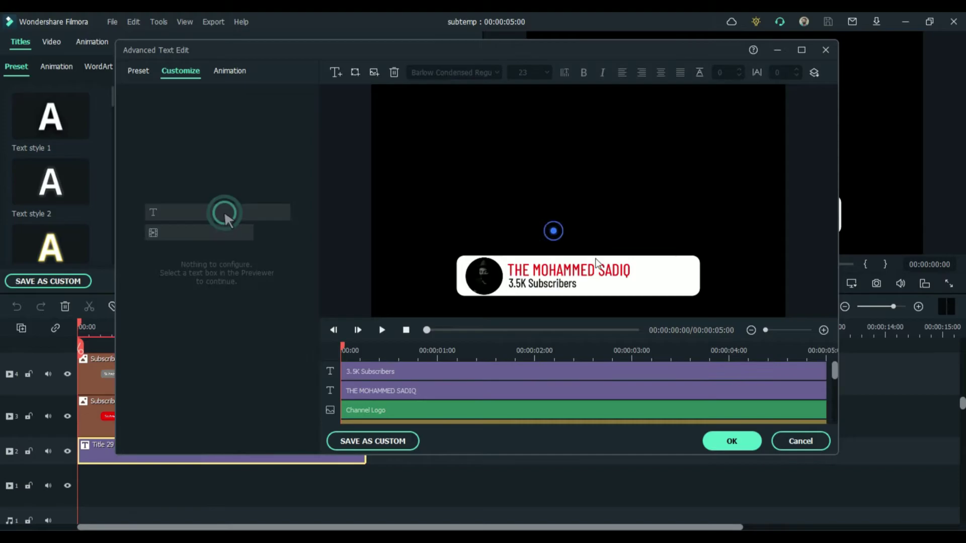
pyautogui.click(727, 442)
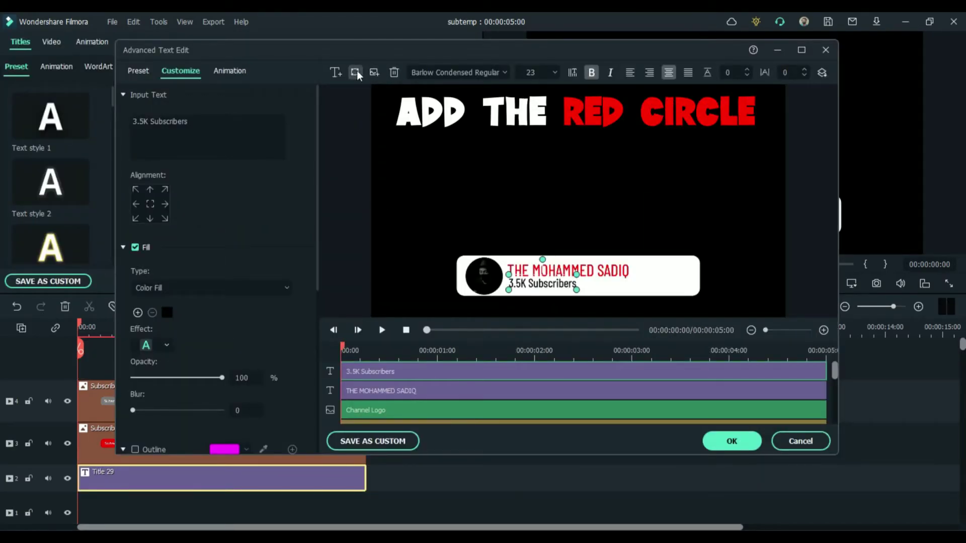
# Add a circle shape with no fill, no text and a pure red border
pyautogui.click(355, 72)
pyautogui.click(377, 164)
pyautogui.click(134, 248)
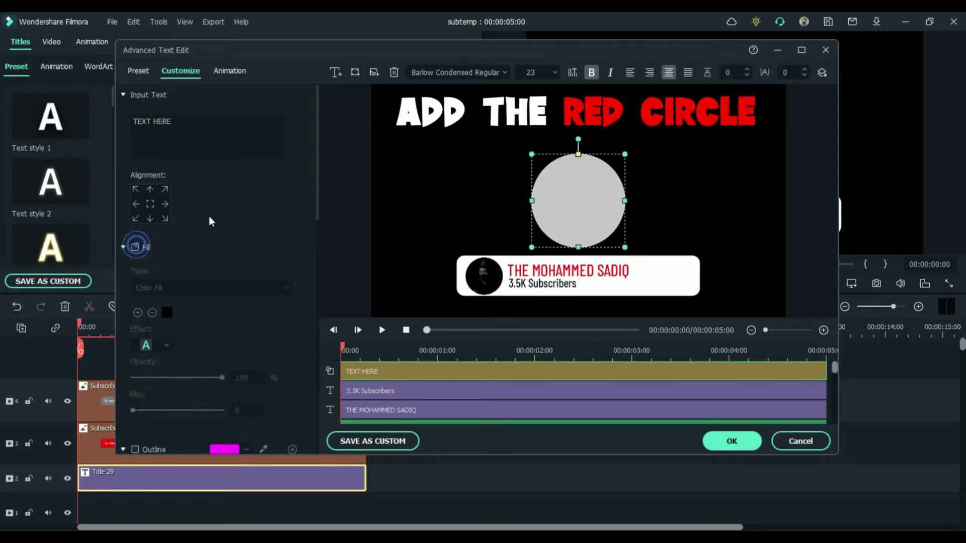
pyautogui.scroll(-5, 219, 213)
pyautogui.scroll(-5, 206, 299)
pyautogui.click(169, 323)
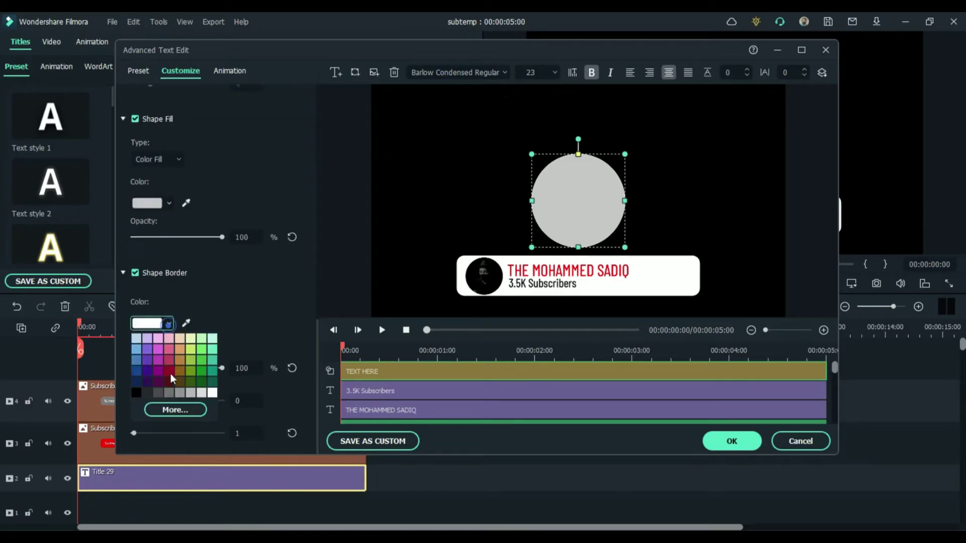
pyautogui.click(174, 409)
pyautogui.click(350, 196)
pyautogui.click(553, 353)
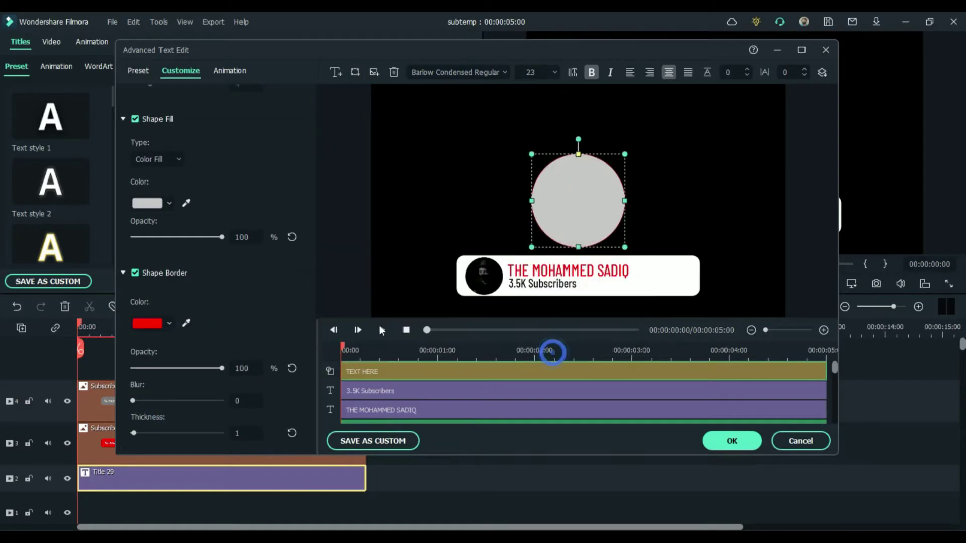
pyautogui.click(136, 119)
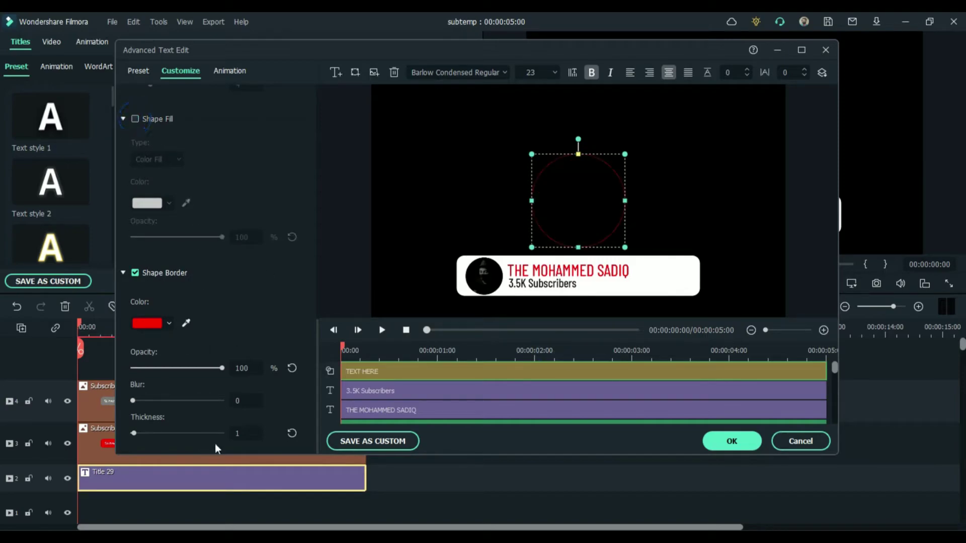
# Thicken the red border, then shrink the circle and fit it around the avatar
pyautogui.moveTo(252, 438); pyautogui.dragTo(266, 438)
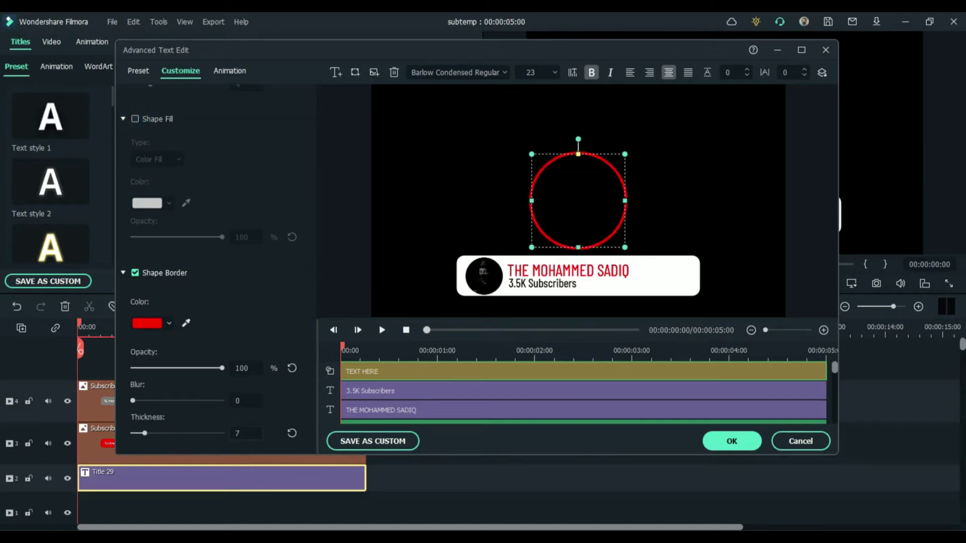
pyautogui.moveTo(622, 155); pyautogui.dragTo(593, 173)
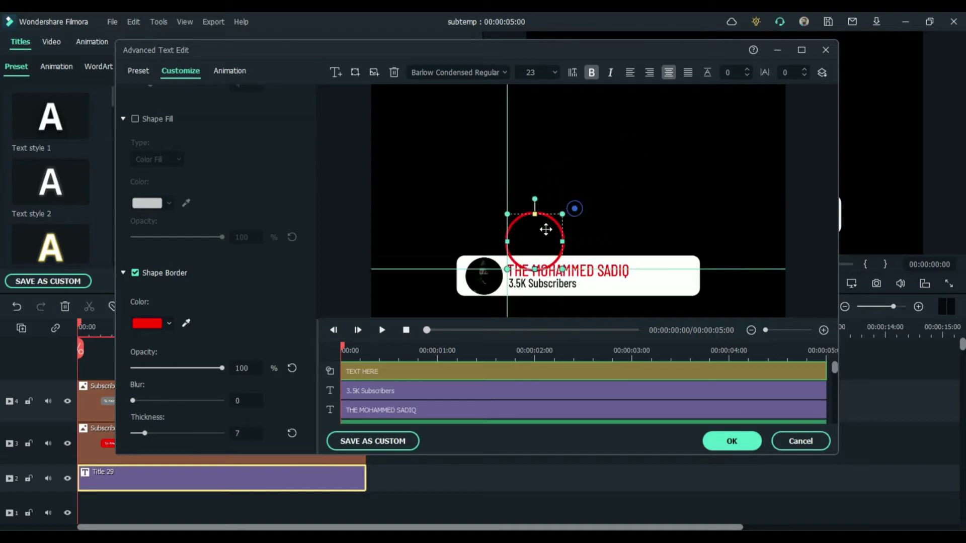
pyautogui.moveTo(562, 207)
pyautogui.mouseDown()
pyautogui.moveTo(540, 247)
pyautogui.moveTo(502, 271)
pyautogui.moveTo(498, 294)
pyautogui.mouseUp()
pyautogui.click(465, 296)
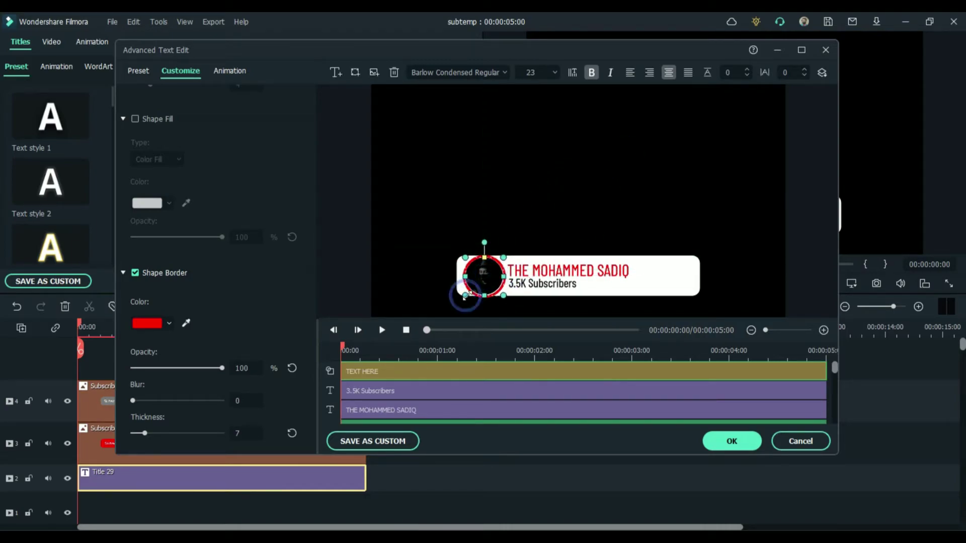
pyautogui.click(528, 227)
pyautogui.scroll(-1, 377, 405)
pyautogui.scroll(1, 378, 405)
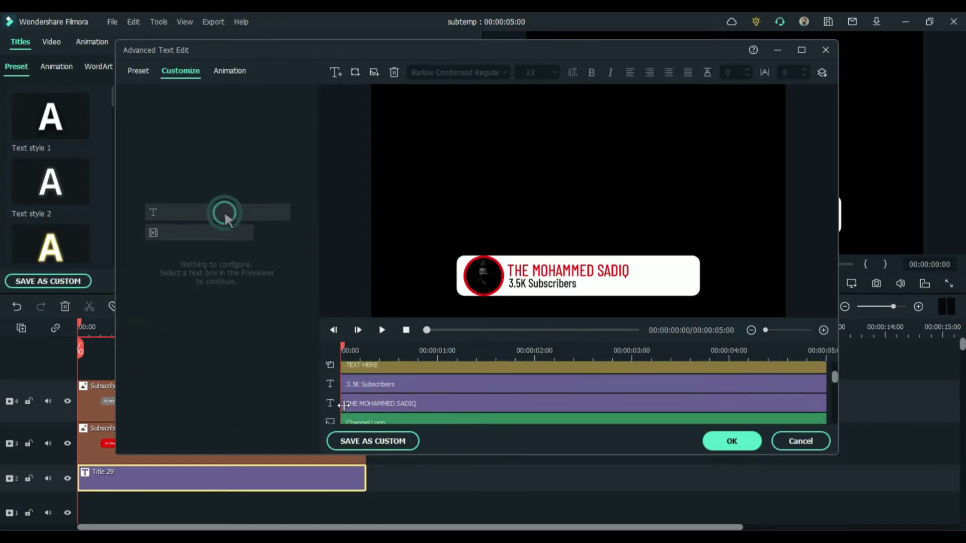
pyautogui.scroll(-1, 355, 406)
# Move the Channel Logo layer to the top track and preview the banner
pyautogui.moveTo(334, 395); pyautogui.dragTo(332, 370)
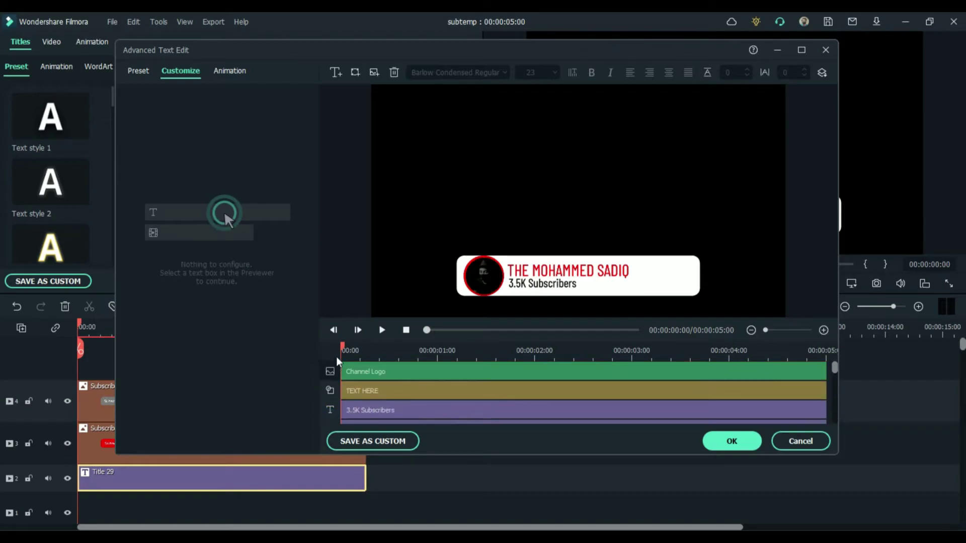
pyautogui.scroll(-1, 387, 392)
pyautogui.click(387, 384)
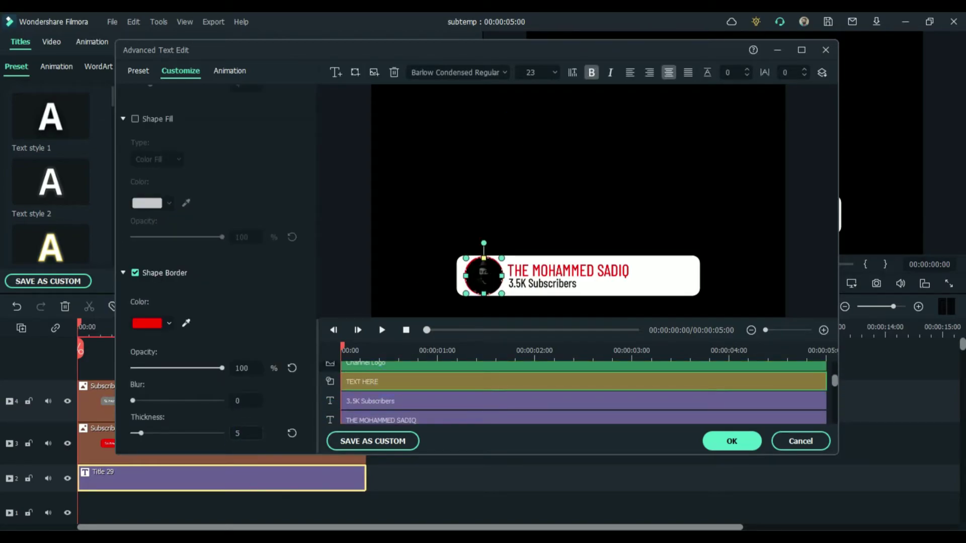
pyautogui.click(587, 173)
pyautogui.click(548, 201)
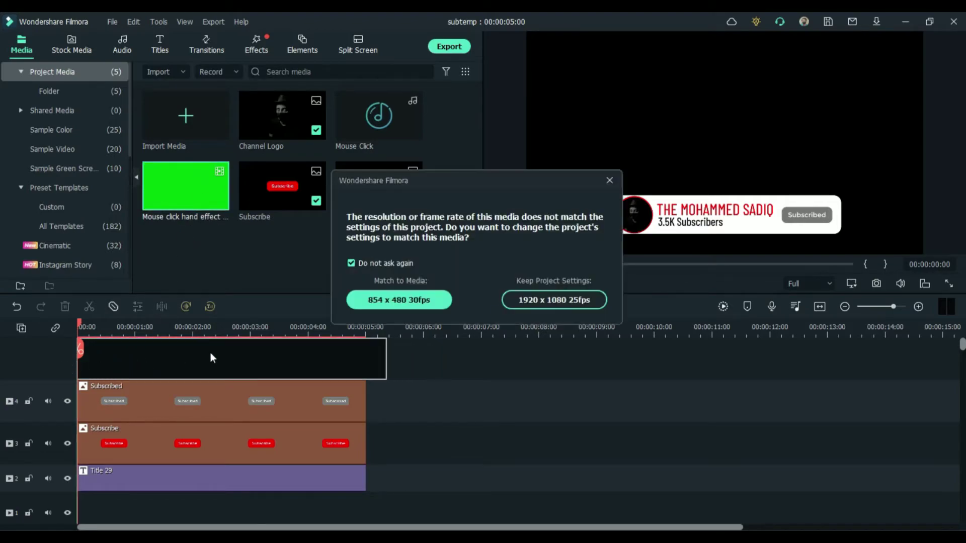
# Keep project settings at 1920 x 1080 25fps and scrub to the hand
pyautogui.click(371, 260)
pyautogui.click(531, 300)
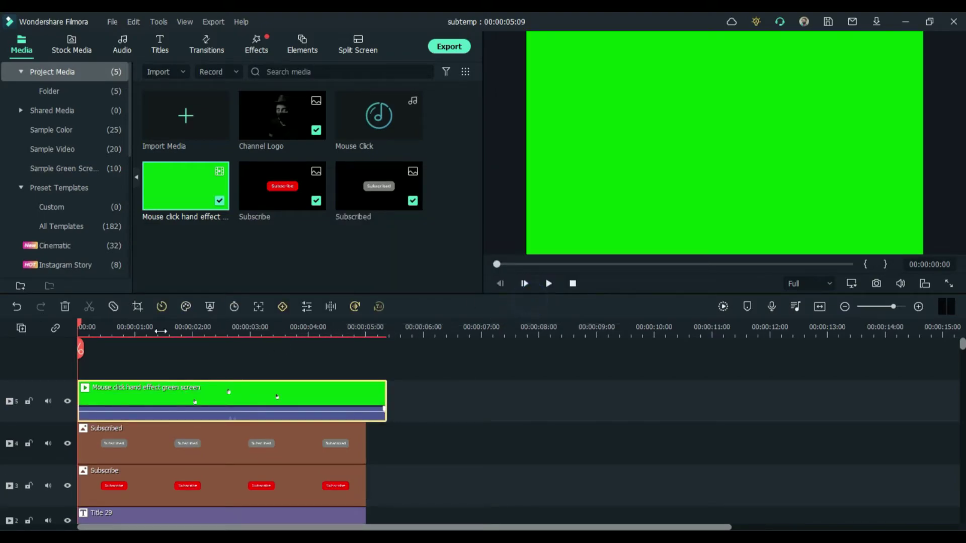
pyautogui.moveTo(80, 323); pyautogui.dragTo(200, 333)
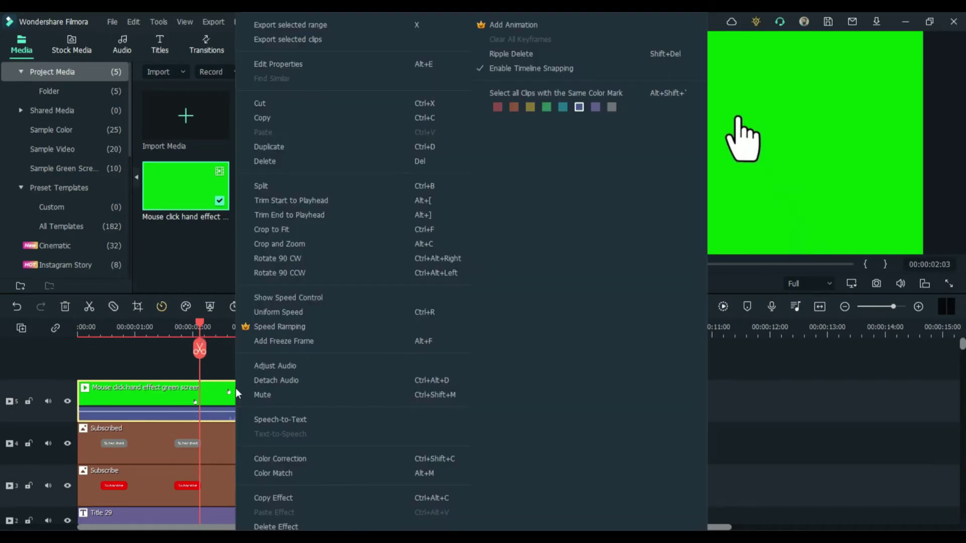
# Enable Chroma Key on the green hand clip and raise its offset
pyautogui.rightClick(235, 389)
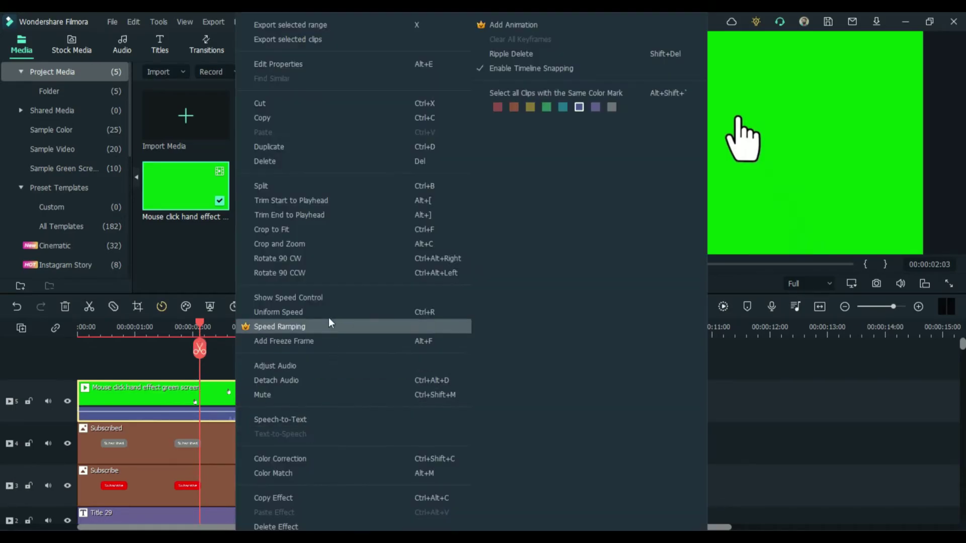
pyautogui.click(277, 64)
pyautogui.click(24, 168)
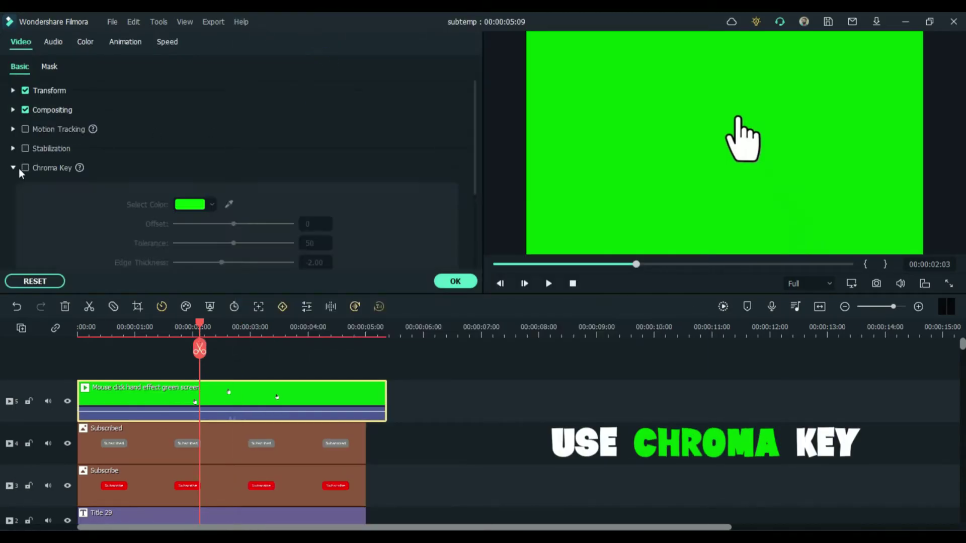
pyautogui.moveTo(235, 225)
pyautogui.mouseDown()
pyautogui.moveTo(271, 226)
pyautogui.moveTo(199, 243)
pyautogui.moveTo(218, 260)
pyautogui.mouseUp()
pyautogui.click(675, 190)
pyautogui.scroll(-2, 250, 248)
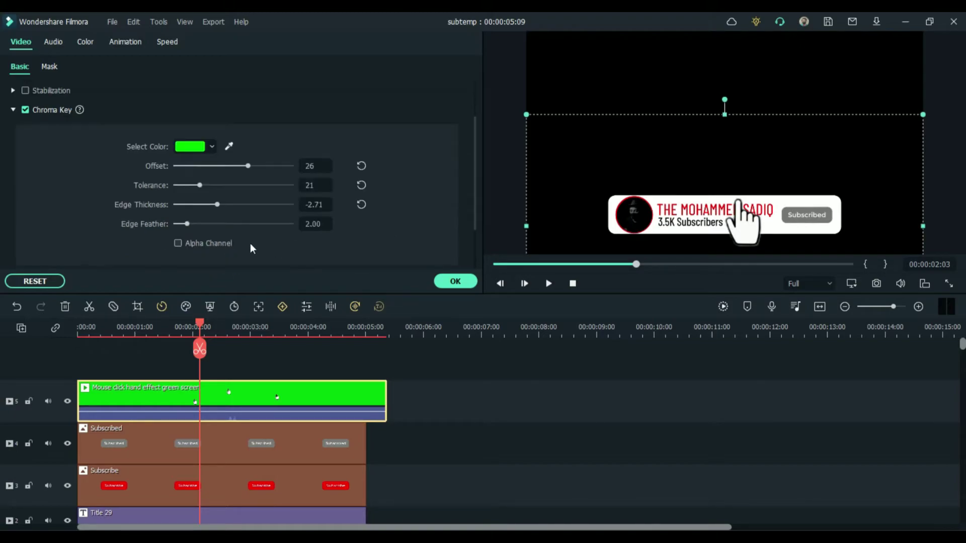
# Set tolerance 22 and offset 76, then position the hand over Subscribed
pyautogui.moveTo(216, 187)
pyautogui.mouseDown()
pyautogui.moveTo(199, 189)
pyautogui.moveTo(226, 205)
pyautogui.mouseUp()
pyautogui.click(217, 205)
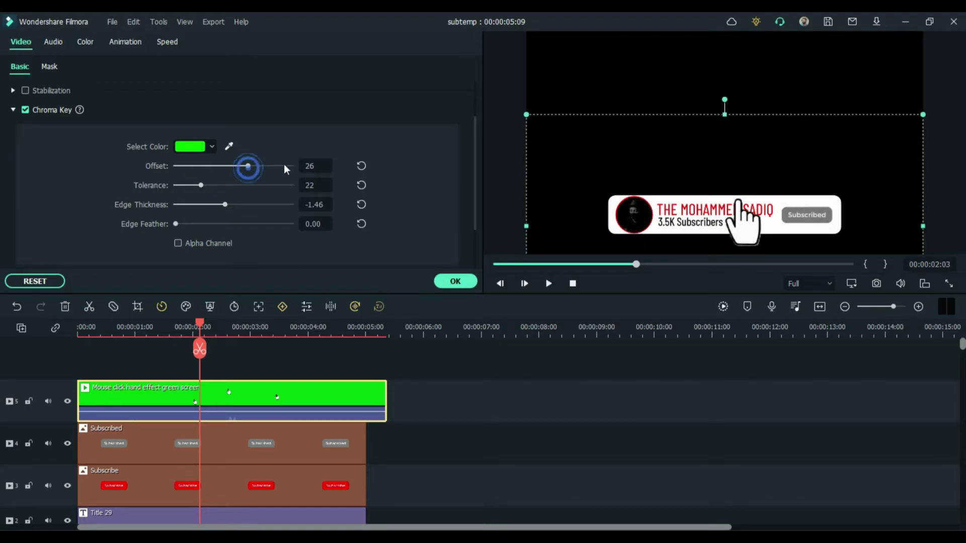
pyautogui.scroll(-1, 283, 169)
pyautogui.moveTo(246, 163); pyautogui.dragTo(274, 160)
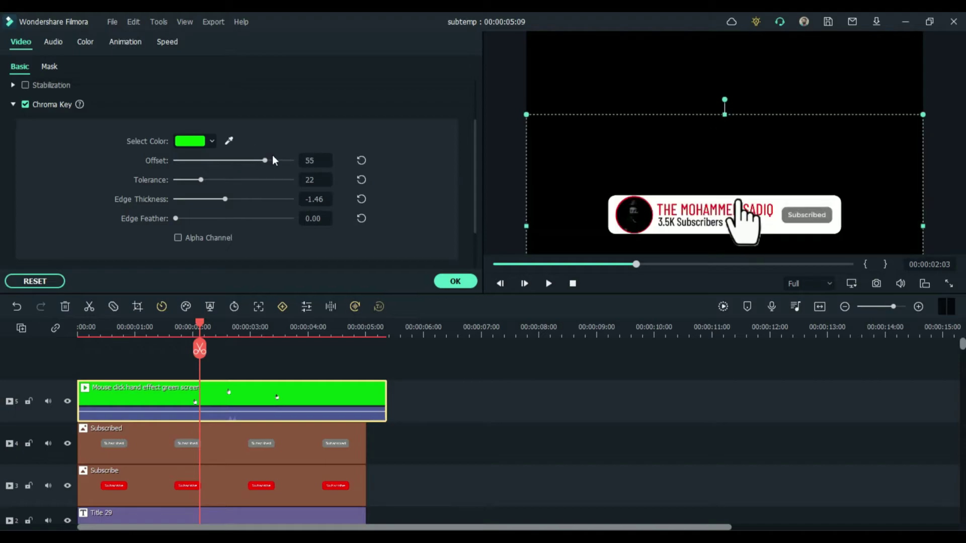
pyautogui.moveTo(877, 115); pyautogui.dragTo(740, 144)
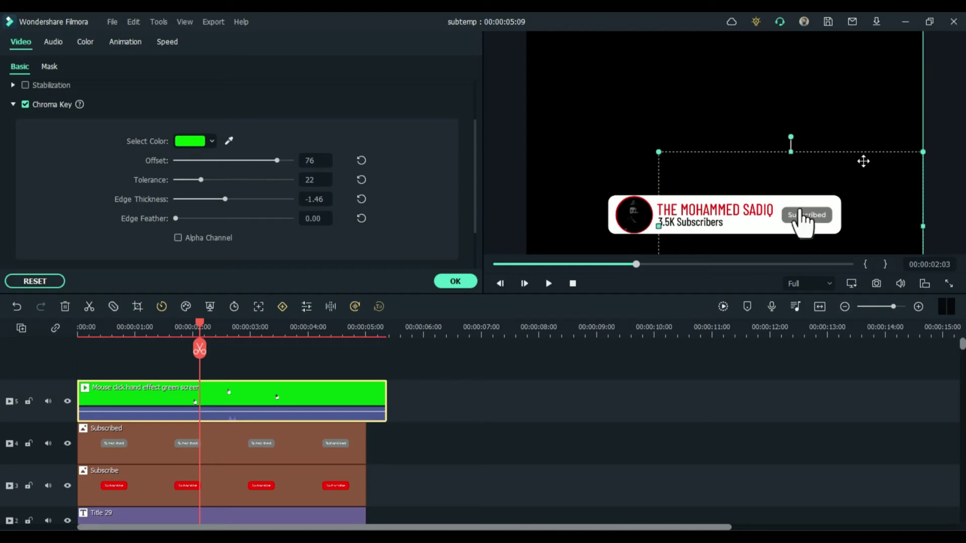
pyautogui.moveTo(740, 144); pyautogui.dragTo(889, 159)
pyautogui.scroll(-2, 260, 401)
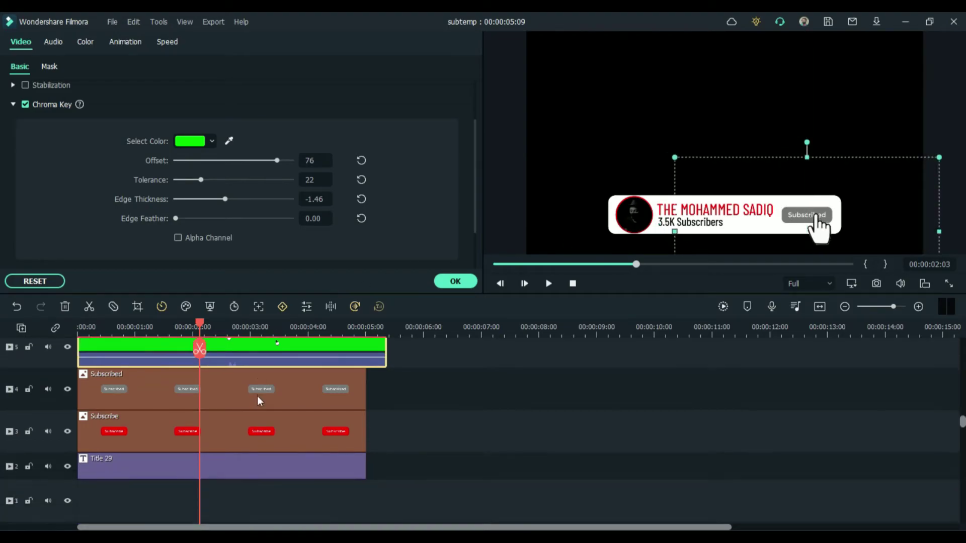
pyautogui.moveTo(261, 389); pyautogui.dragTo(422, 376)
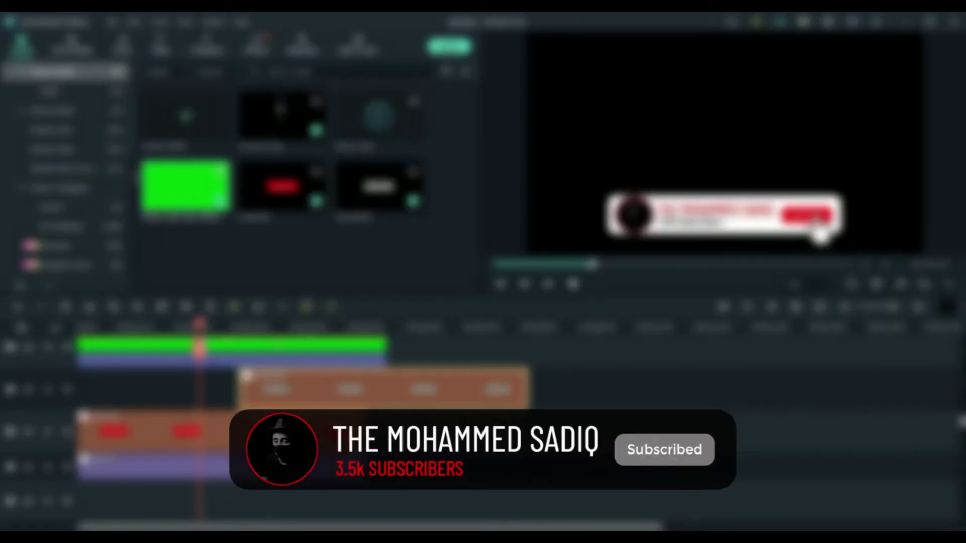
# Start the Subscribed clip at the hand's click, 00:00:02:13, and enlarge the hand
pyautogui.moveTo(199, 325)
pyautogui.mouseDown()
pyautogui.moveTo(80, 316)
pyautogui.moveTo(262, 310)
pyautogui.moveTo(192, 309)
pyautogui.moveTo(234, 310)
pyautogui.moveTo(211, 313)
pyautogui.mouseUp()
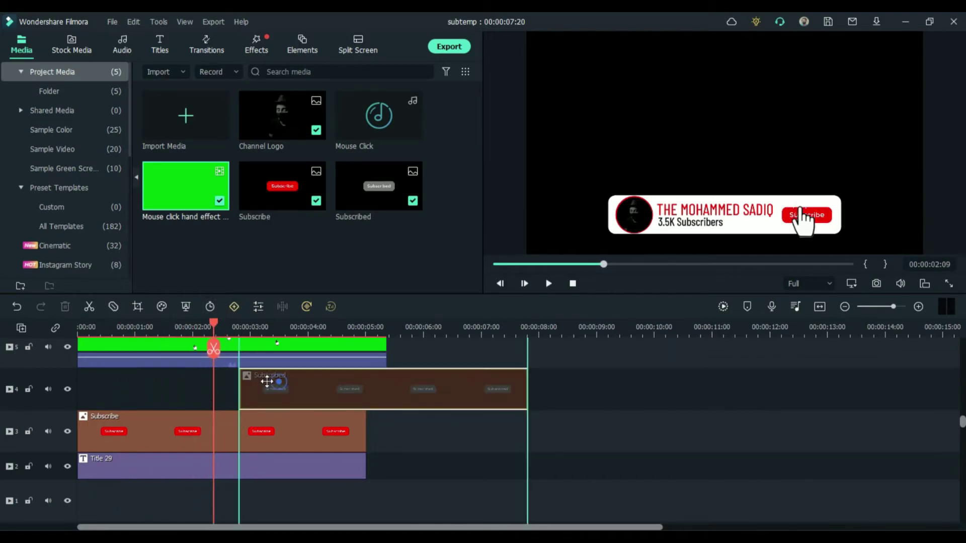
pyautogui.moveTo(270, 382); pyautogui.dragTo(244, 382)
pyautogui.moveTo(212, 323); pyautogui.dragTo(222, 324)
pyautogui.scroll(2, 652, 392)
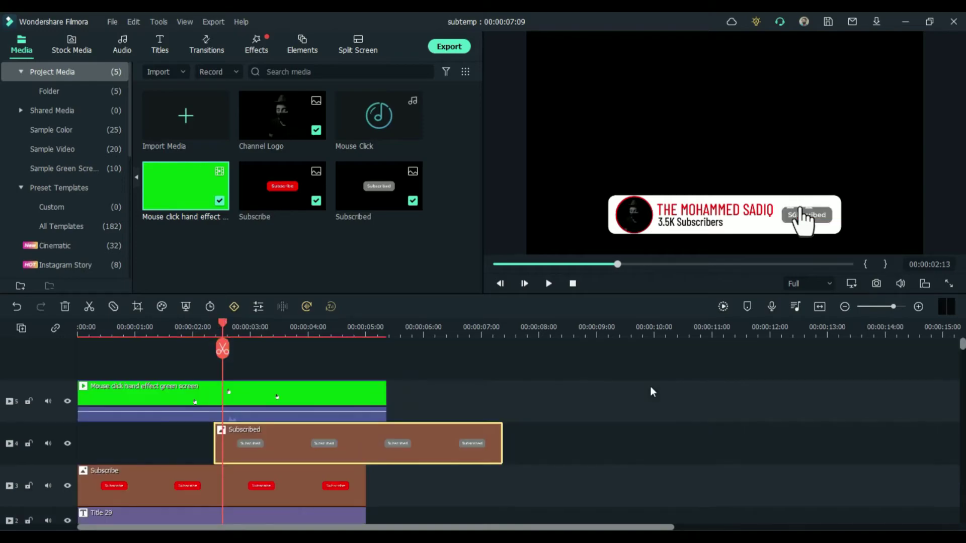
pyautogui.doubleClick(351, 402)
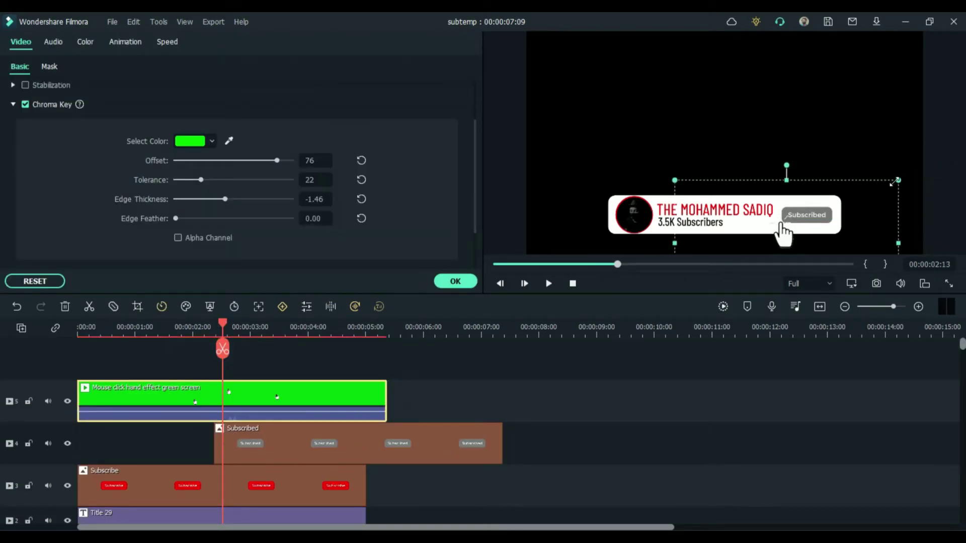
pyautogui.moveTo(896, 181); pyautogui.dragTo(917, 176)
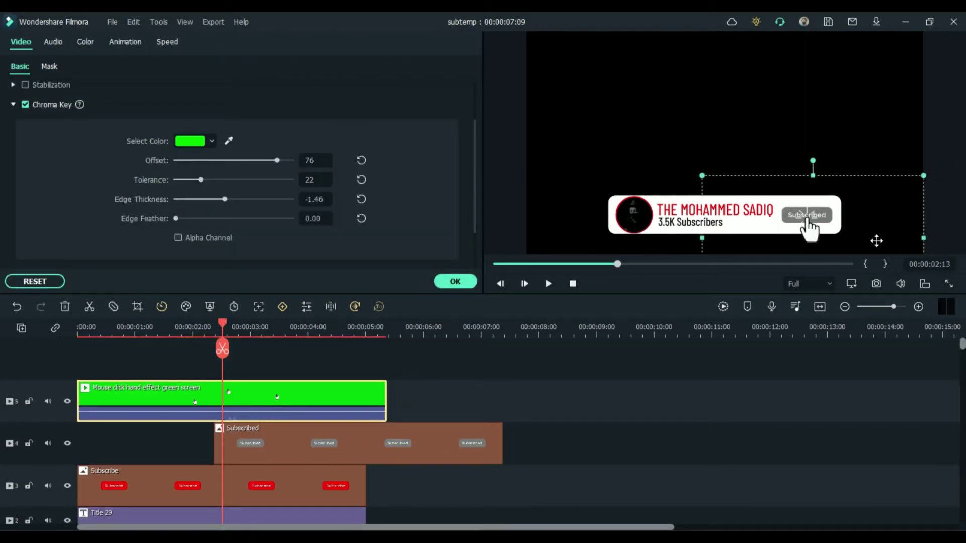
# Trim the Subscribed and hand clips to end at 00:00:05:00, then replay the animation
pyautogui.moveTo(222, 330); pyautogui.dragTo(79, 330)
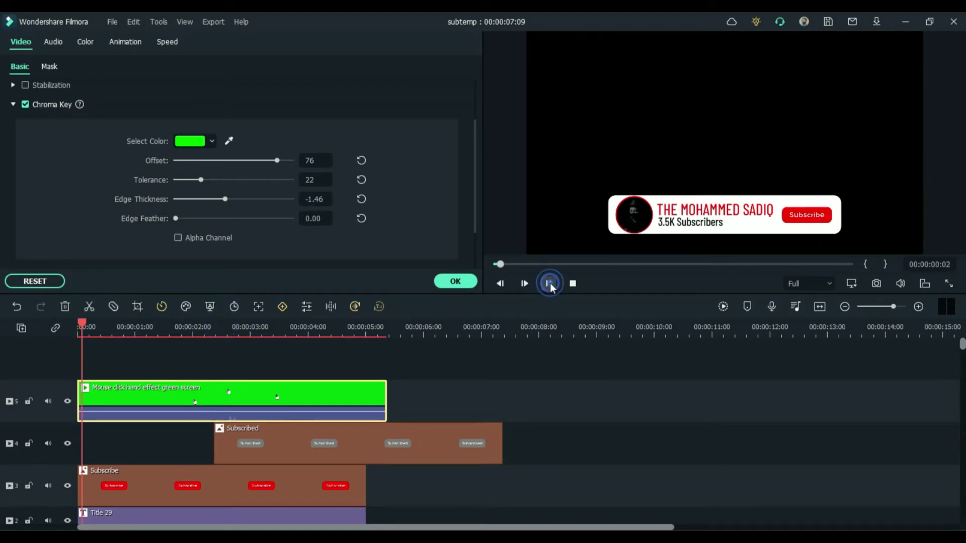
pyautogui.click(548, 282)
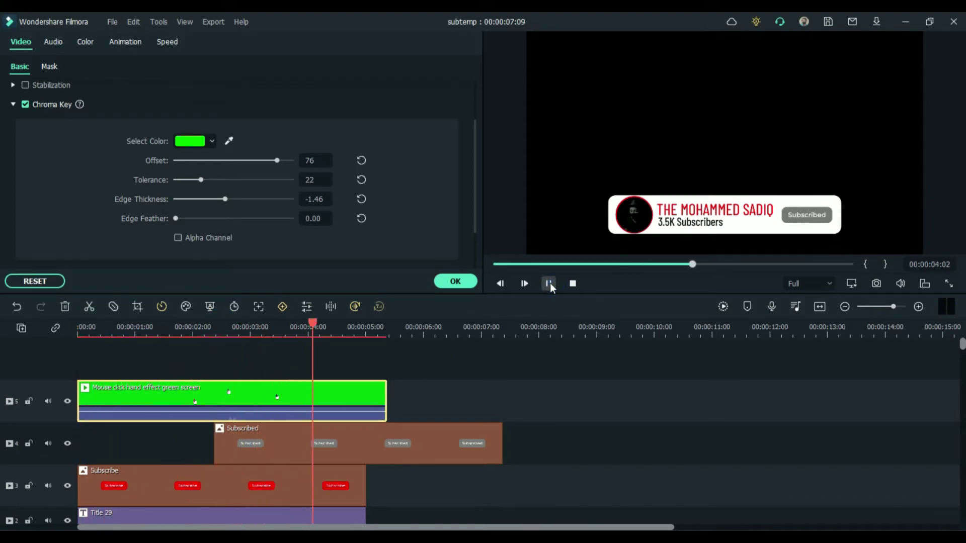
pyautogui.click(548, 283)
pyautogui.scroll(-1, 370, 336)
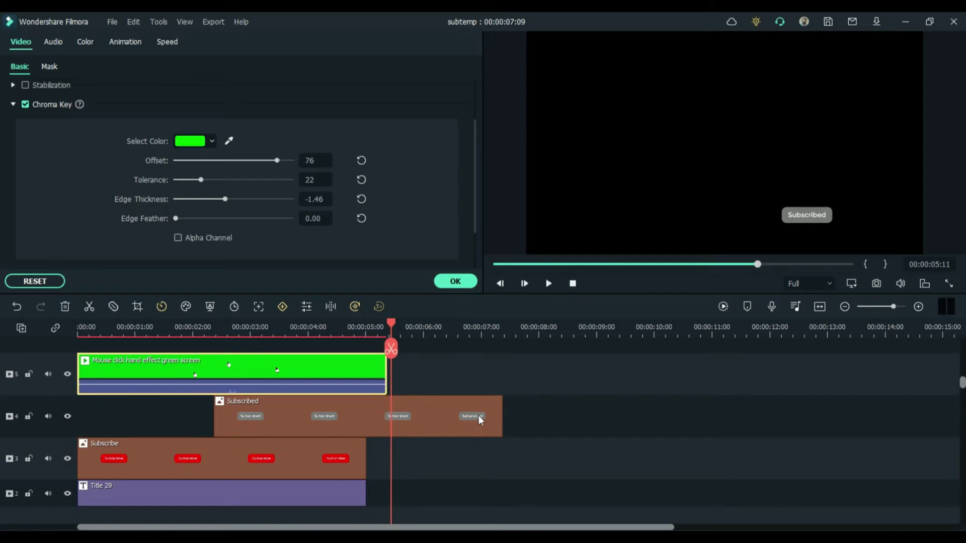
pyautogui.moveTo(502, 416); pyautogui.dragTo(366, 415)
pyautogui.moveTo(386, 374); pyautogui.dragTo(366, 373)
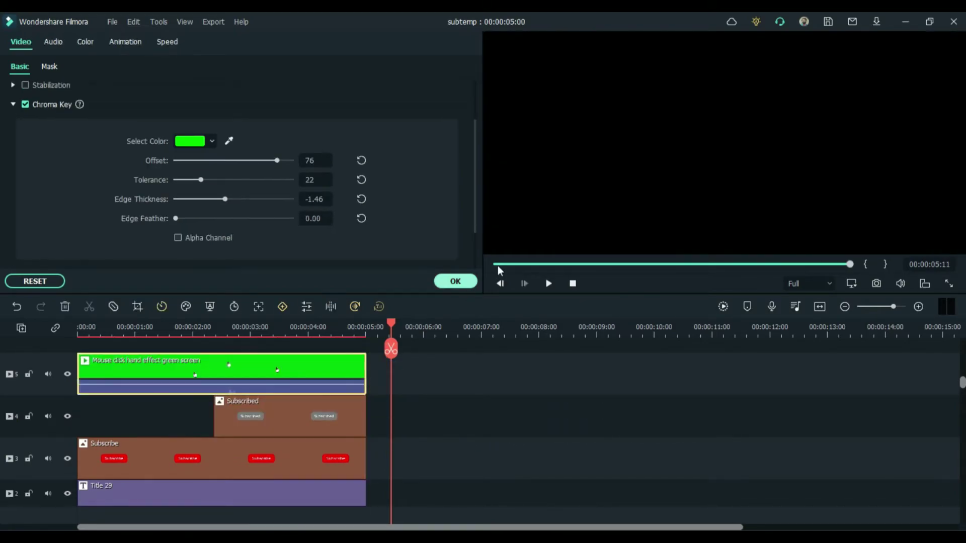
pyautogui.click(502, 265)
pyautogui.click(548, 284)
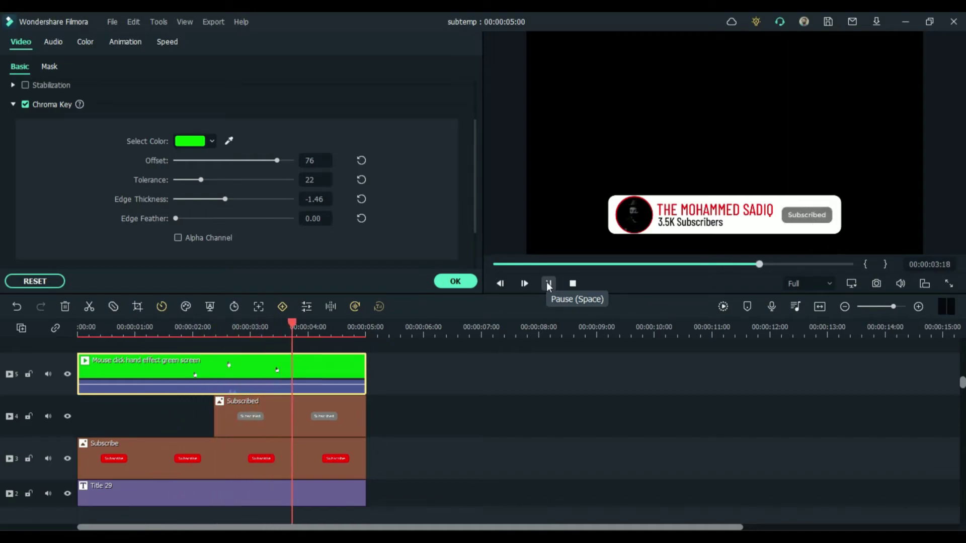
# Place the Mouse Click sound on audio track 1, aligned with the hand's press on the bar
pyautogui.click(549, 284)
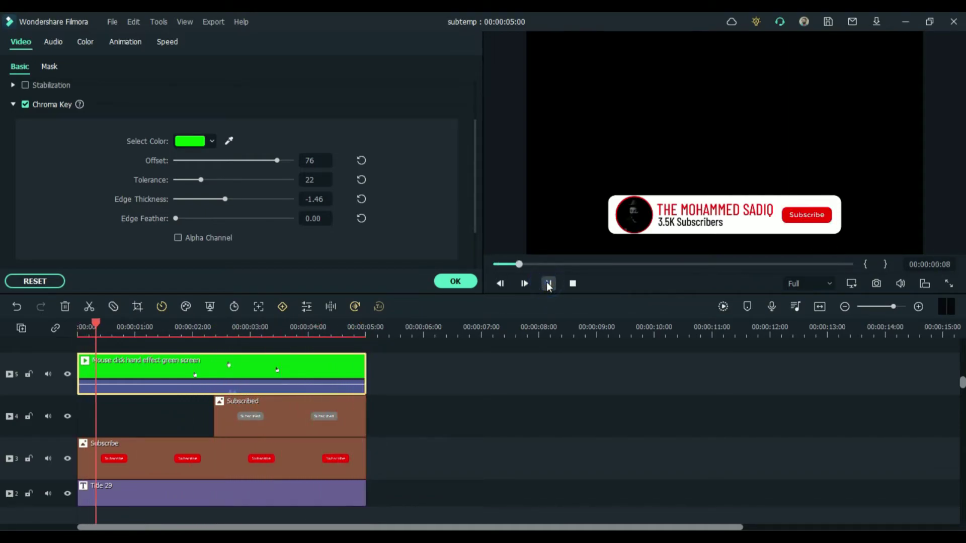
pyautogui.click(455, 281)
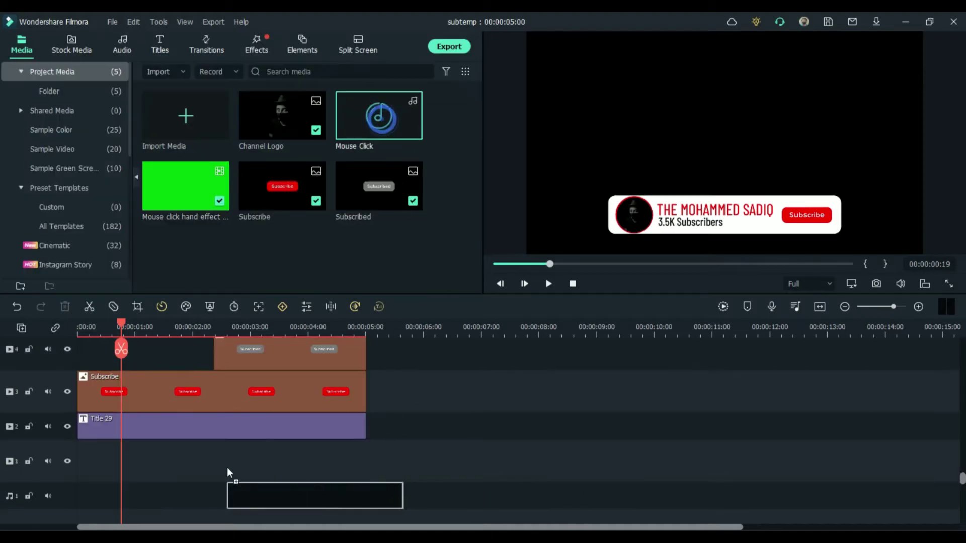
pyautogui.moveTo(379, 115); pyautogui.dragTo(256, 462)
pyautogui.click(380, 480)
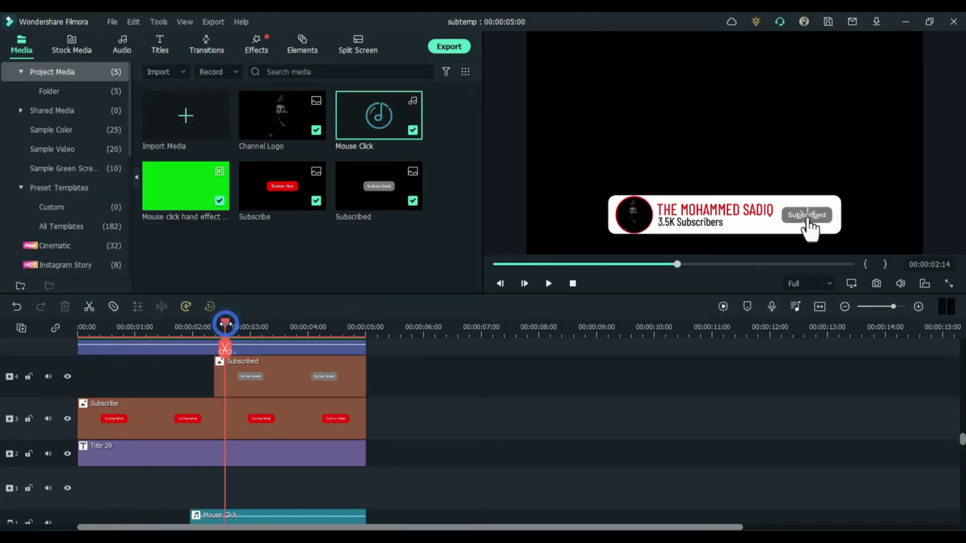
pyautogui.moveTo(324, 474)
pyautogui.mouseDown()
pyautogui.moveTo(294, 474)
pyautogui.moveTo(343, 474)
pyautogui.mouseUp()
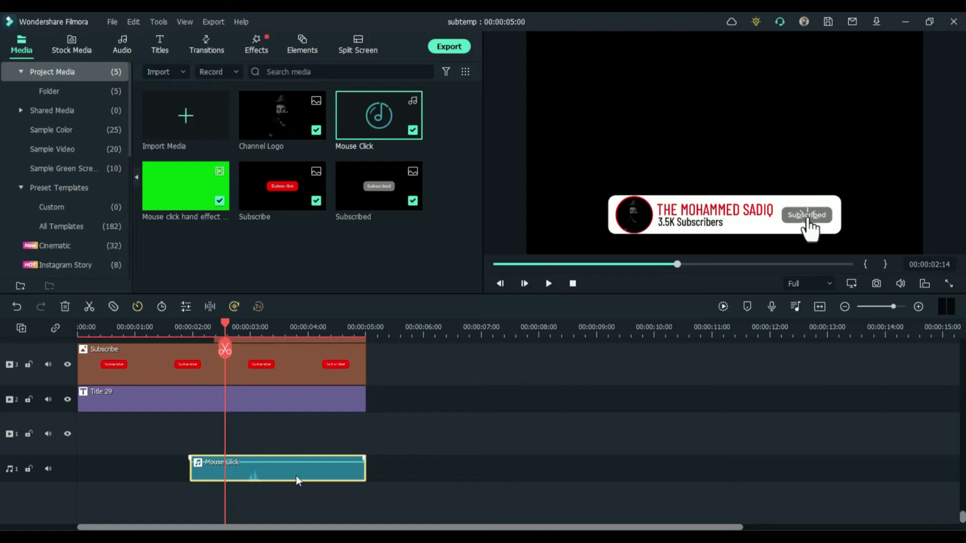
pyautogui.moveTo(297, 480); pyautogui.dragTo(228, 473)
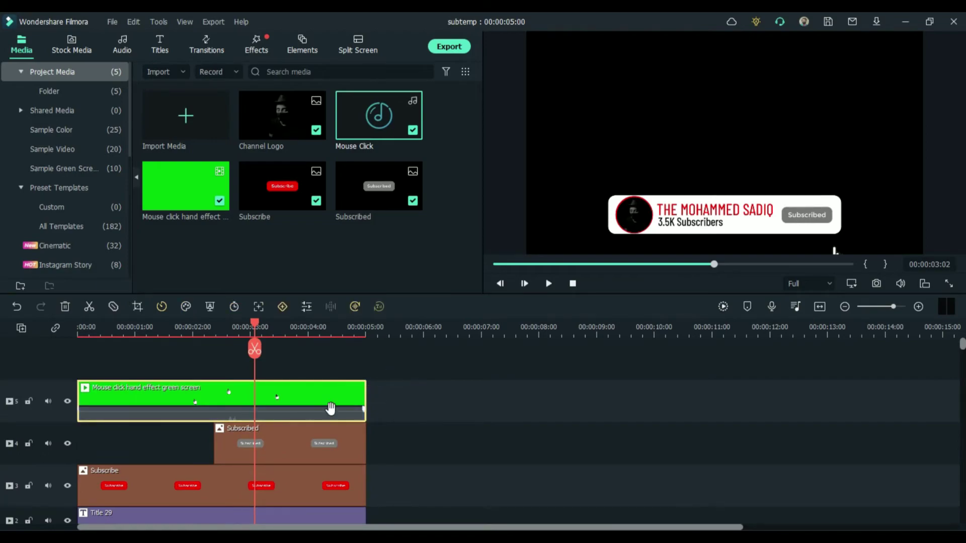
pyautogui.scroll(-3, 329, 405)
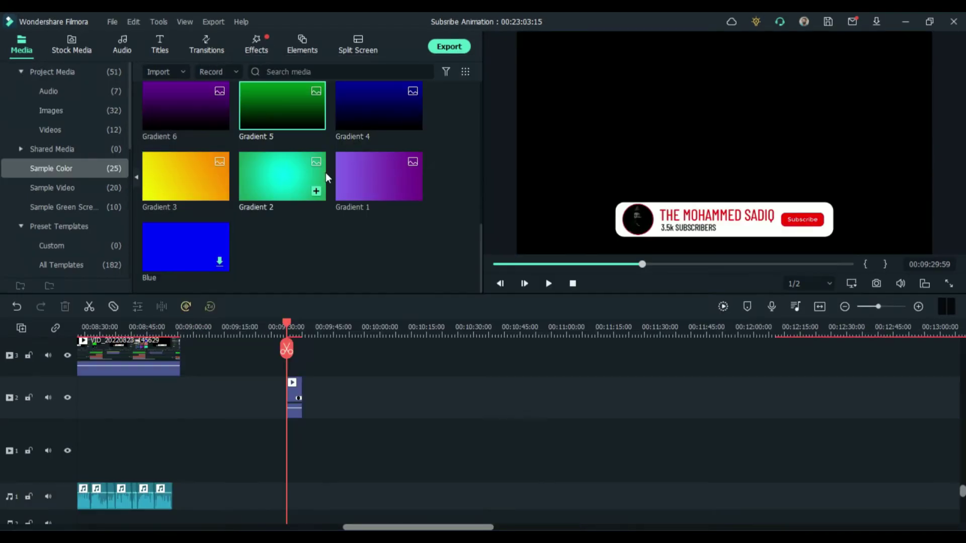
# Try the Gradient 2 background behind the subscribe bar, then delete the background and bar clips at the playhead
pyautogui.moveTo(282, 176); pyautogui.dragTo(291, 436)
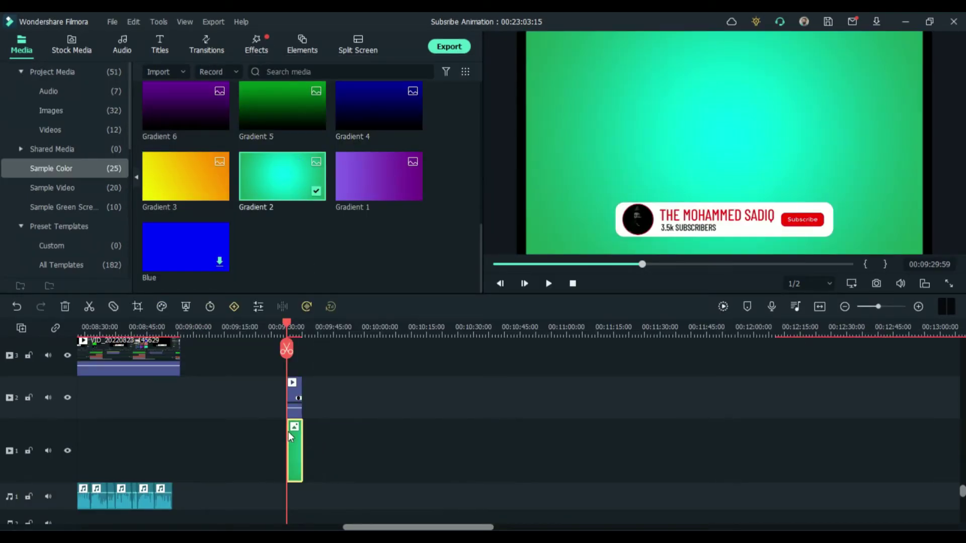
pyautogui.press('Delete')
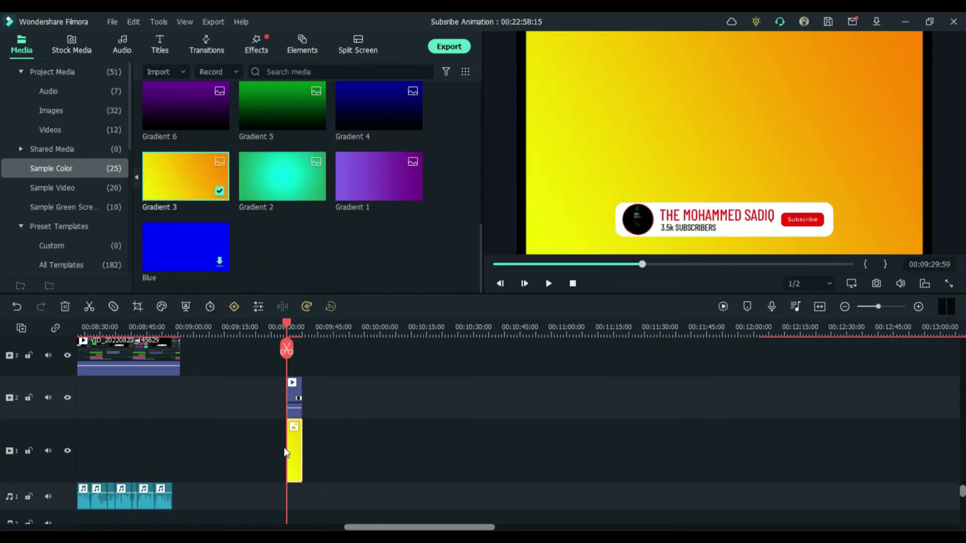
pyautogui.moveTo(355, 367); pyautogui.dragTo(288, 481)
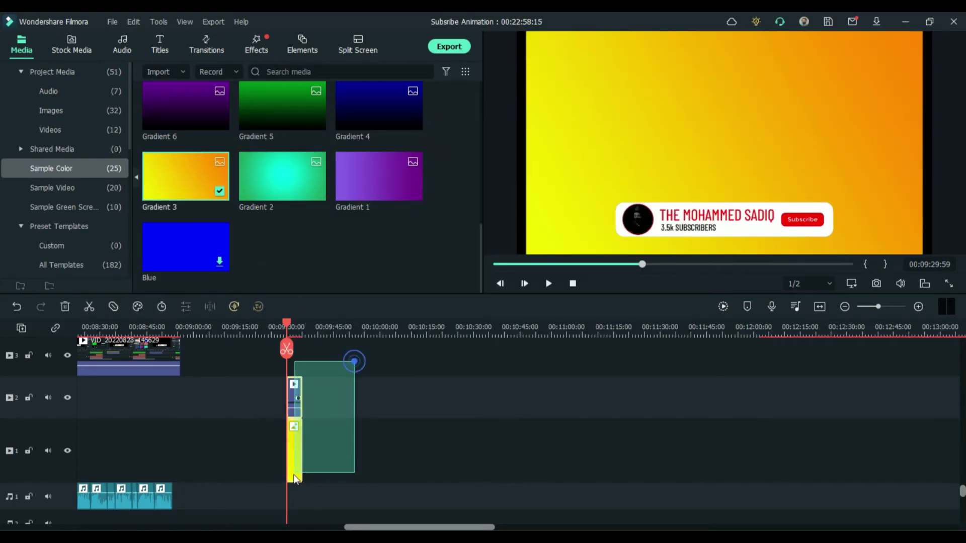
pyautogui.press('Delete')
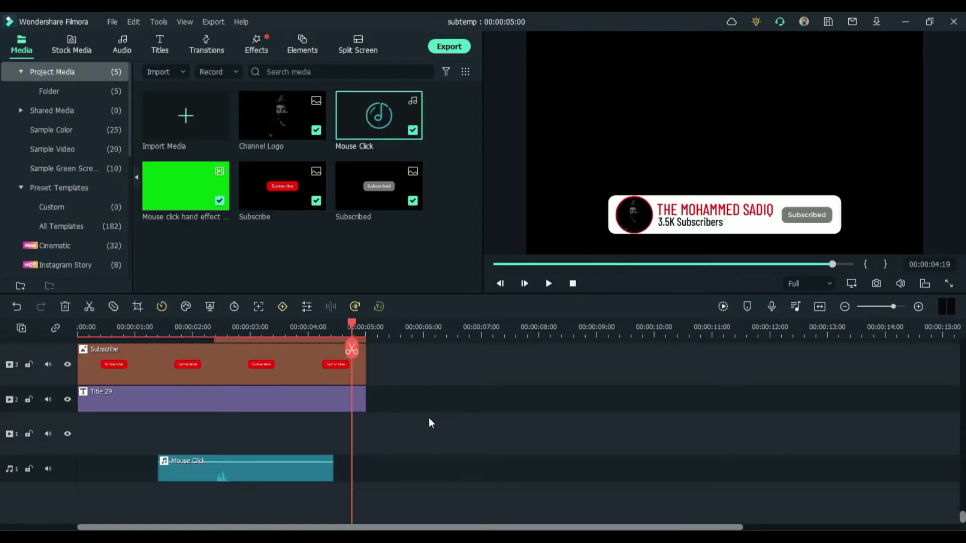
# Choose GoPro Cineform as the output format in the Export dialog's Local tab
pyautogui.click(429, 423)
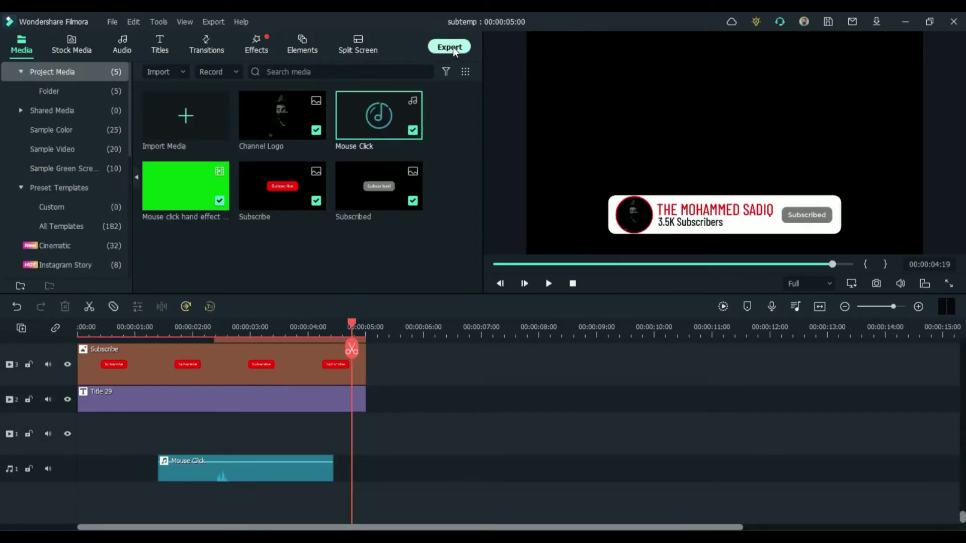
pyautogui.click(449, 46)
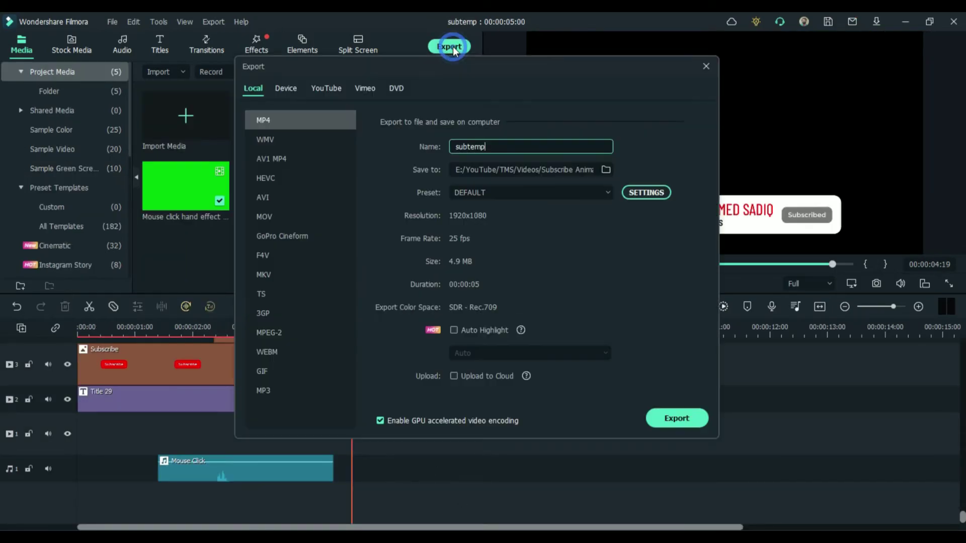
pyautogui.click(289, 239)
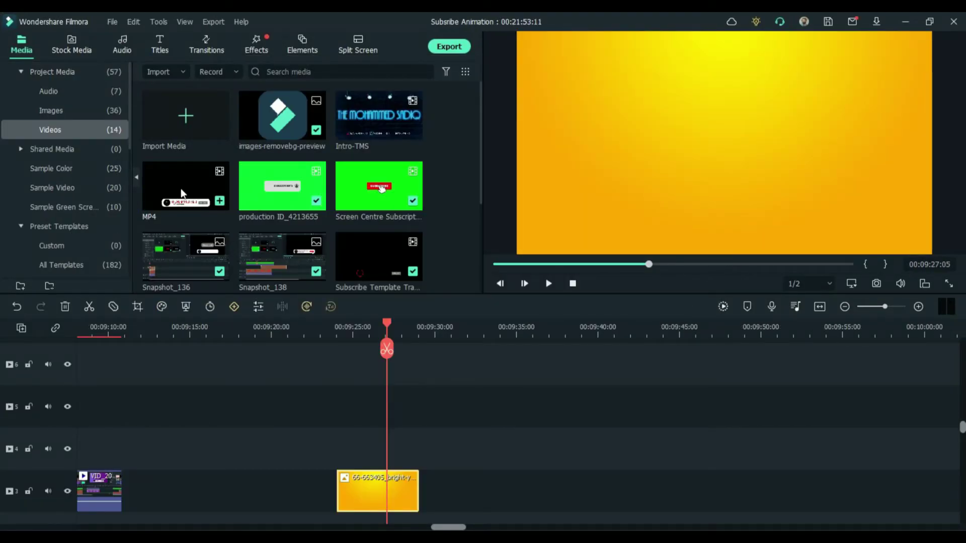
# Place the MP4 clip on track 4 above the yellow background and crop it tightly to the subscriber bar
pyautogui.moveTo(312, 323); pyautogui.dragTo(347, 453)
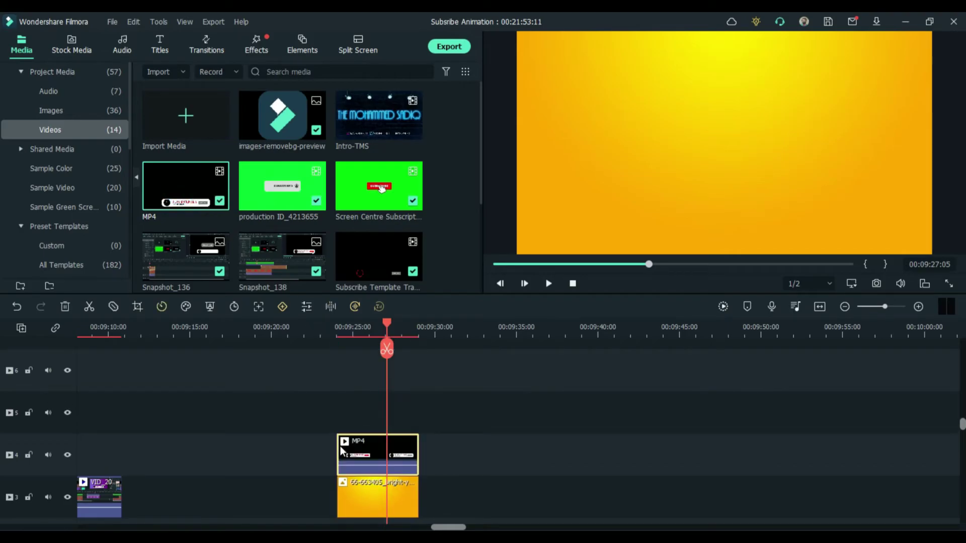
pyautogui.rightClick(378, 452)
pyautogui.click(452, 226)
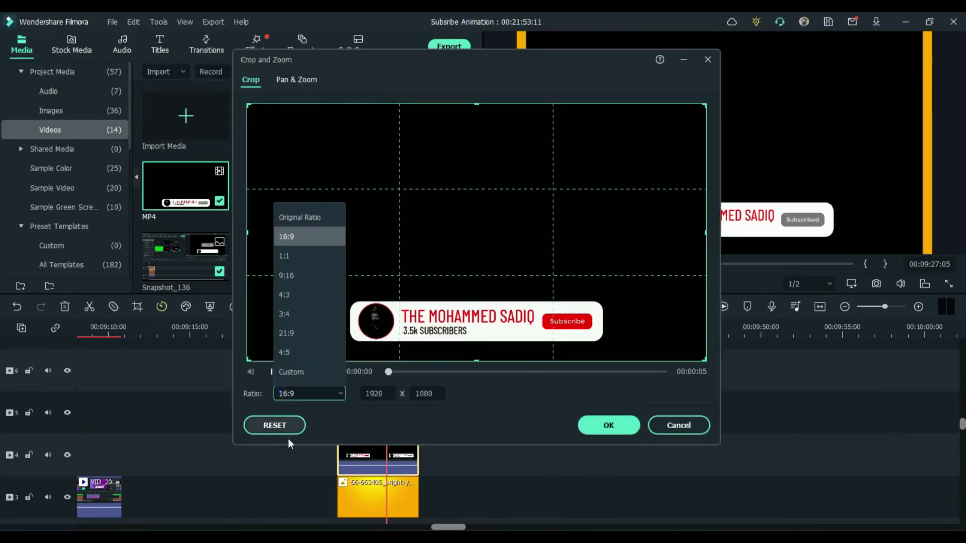
pyautogui.click(309, 393)
pyautogui.moveTo(366, 254); pyautogui.dragTo(347, 300)
pyautogui.moveTo(702, 359); pyautogui.dragTo(603, 341)
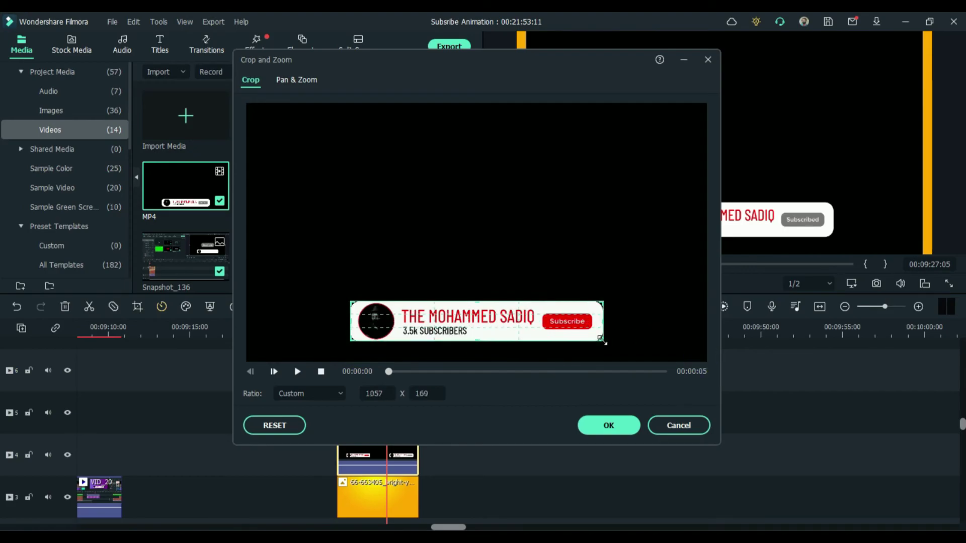
pyautogui.click(609, 424)
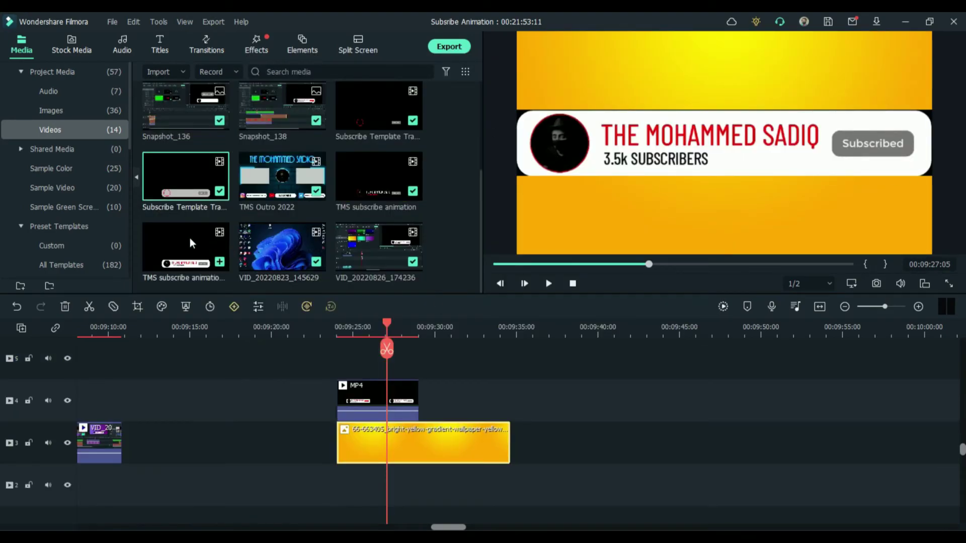
# Add the TMS subscribe animation clip to track 4 and rename the export 'Subscribe Animation'
pyautogui.moveTo(185, 246); pyautogui.dragTo(428, 409)
pyautogui.moveTo(415, 328)
pyautogui.mouseDown()
pyautogui.moveTo(466, 332)
pyautogui.moveTo(453, 334)
pyautogui.mouseUp()
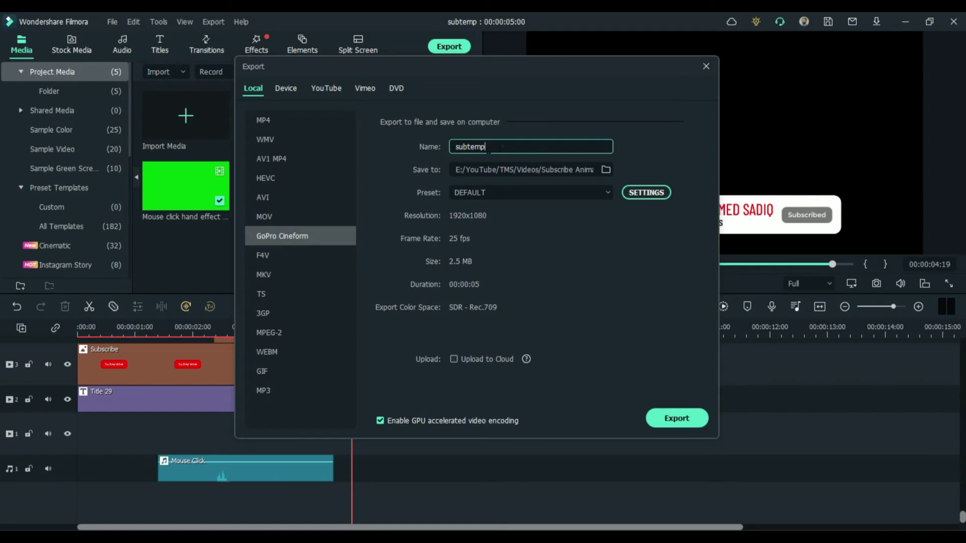
pyautogui.doubleClick(503, 147)
# Set the export location to the Desktop's Subscribe Animation folder
pyautogui.click(606, 170)
pyautogui.click(283, 134)
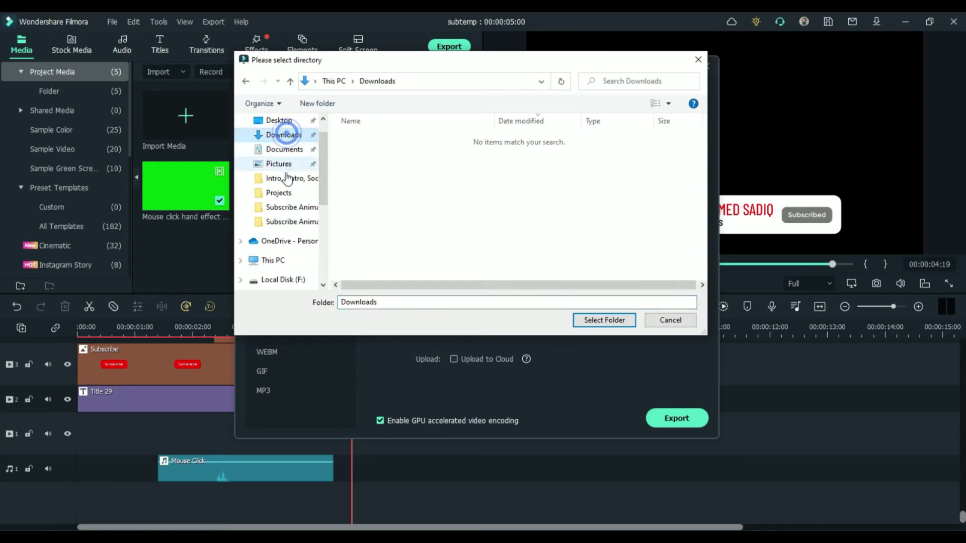
pyautogui.click(370, 158)
pyautogui.moveTo(449, 65); pyautogui.dragTo(465, 128)
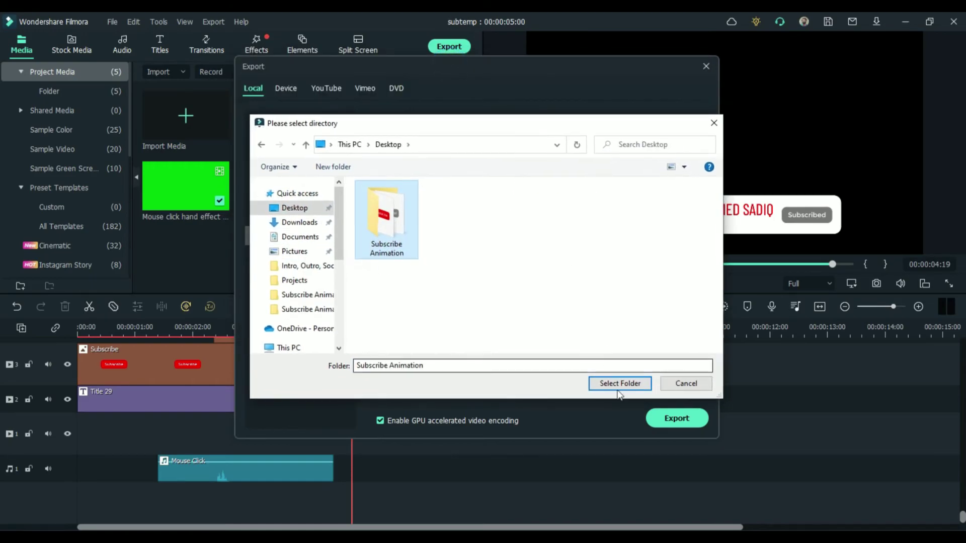
pyautogui.click(615, 384)
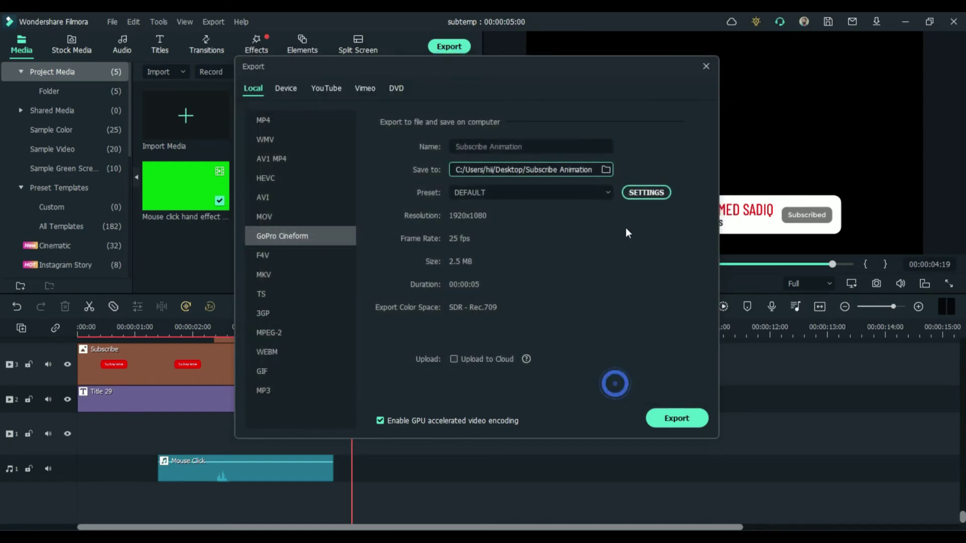
# Set the encoder to CFHD(Alpha) at 1920x1080 and 60 fps
pyautogui.click(647, 190)
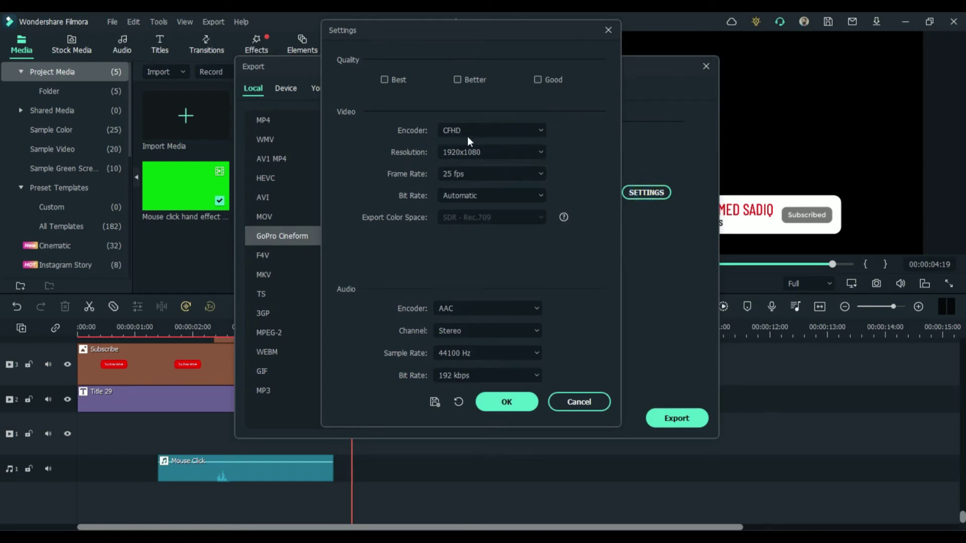
pyautogui.click(483, 131)
pyautogui.click(480, 166)
pyautogui.click(471, 153)
pyautogui.click(485, 307)
pyautogui.click(482, 173)
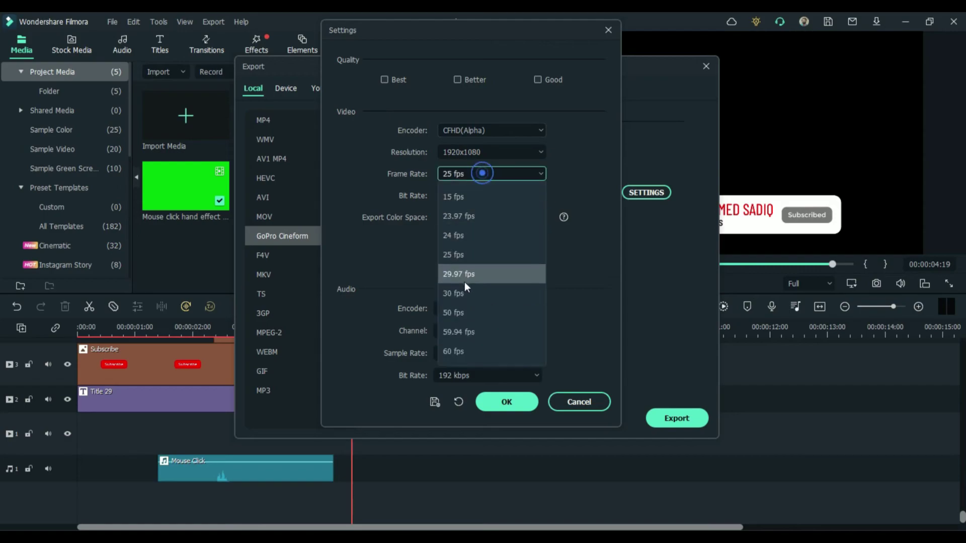
pyautogui.click(458, 348)
# Keep the automatic video bit rate, set audio to 48000 Hz, and confirm the encoding settings
pyautogui.click(476, 201)
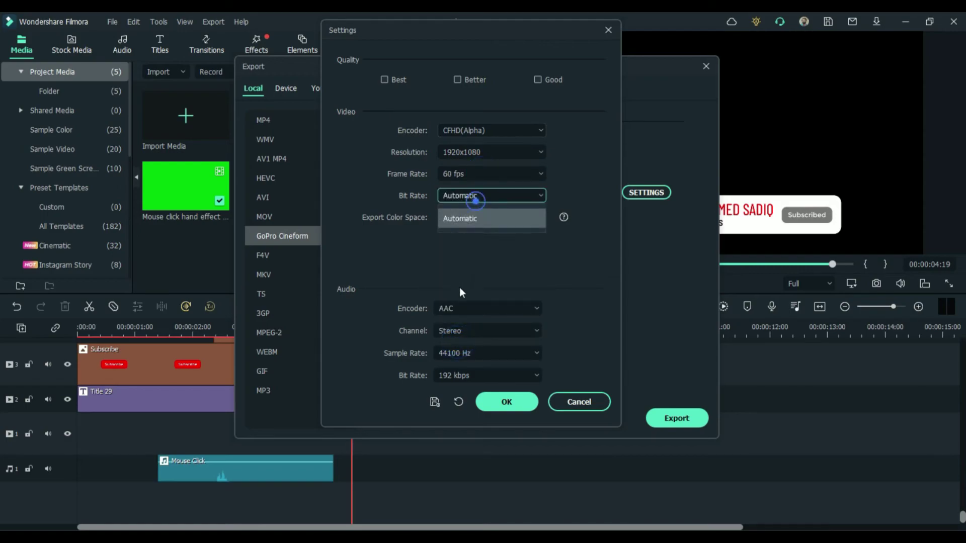
pyautogui.click(489, 216)
pyautogui.click(475, 352)
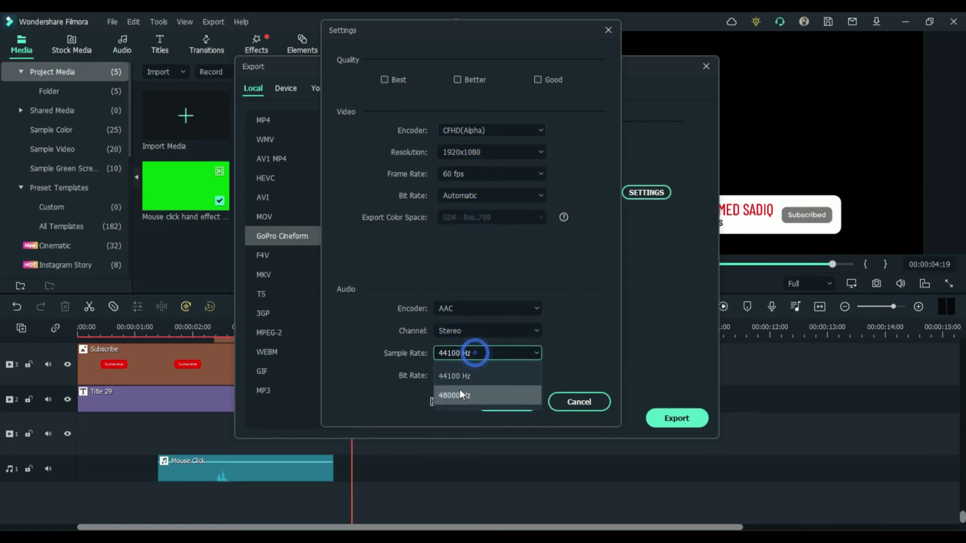
pyautogui.click(460, 393)
pyautogui.click(457, 374)
pyautogui.click(458, 470)
pyautogui.click(505, 402)
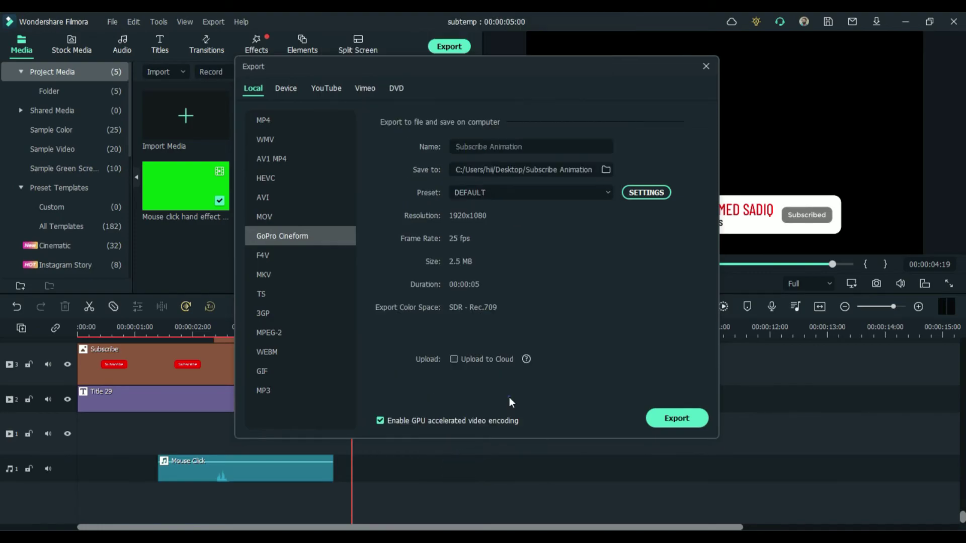
# Start rendering Subscribe Animation as a GoPro CineForm file
pyautogui.click(680, 417)
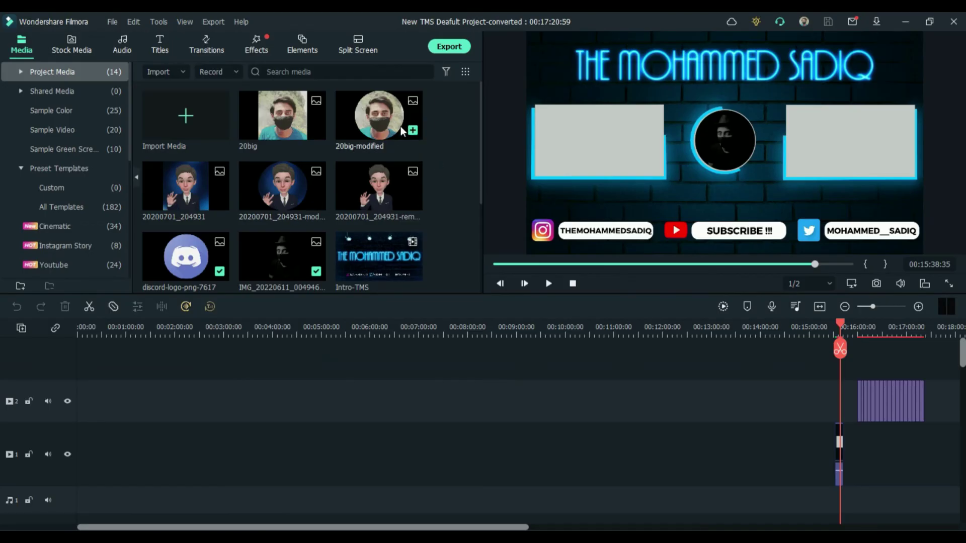
pyautogui.scroll(-3, 295, 220)
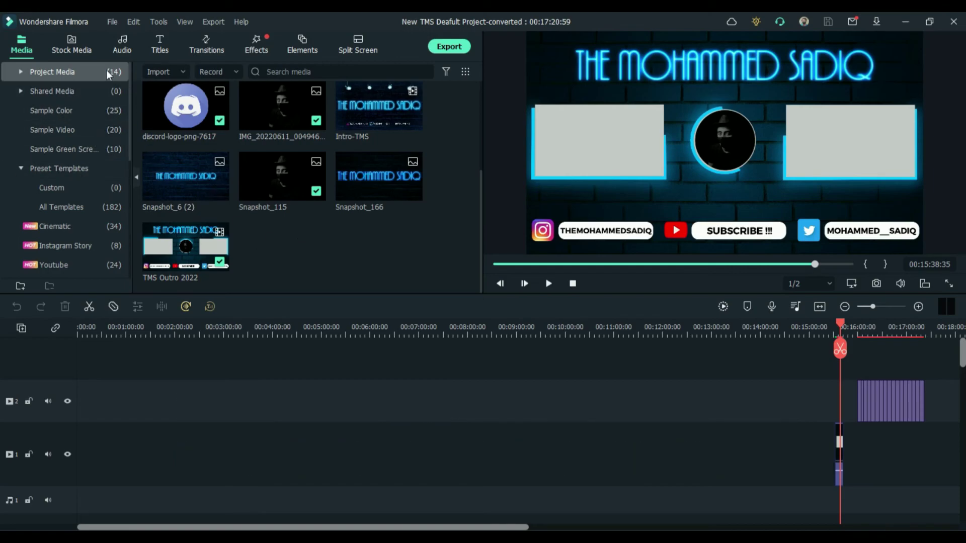
# Import all files from the Subscribe Animation folder into Project Media Videos, then choose Save Project As
pyautogui.click(108, 73)
pyautogui.click(68, 129)
pyautogui.doubleClick(204, 214)
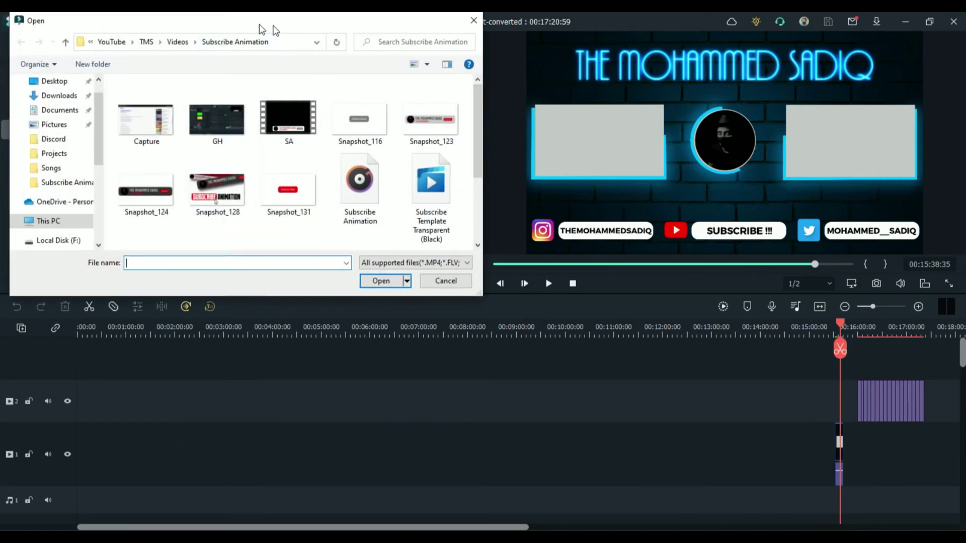
pyautogui.scroll(-3, 481, 209)
pyautogui.moveTo(469, 242); pyautogui.dragTo(110, 86)
pyautogui.click(380, 281)
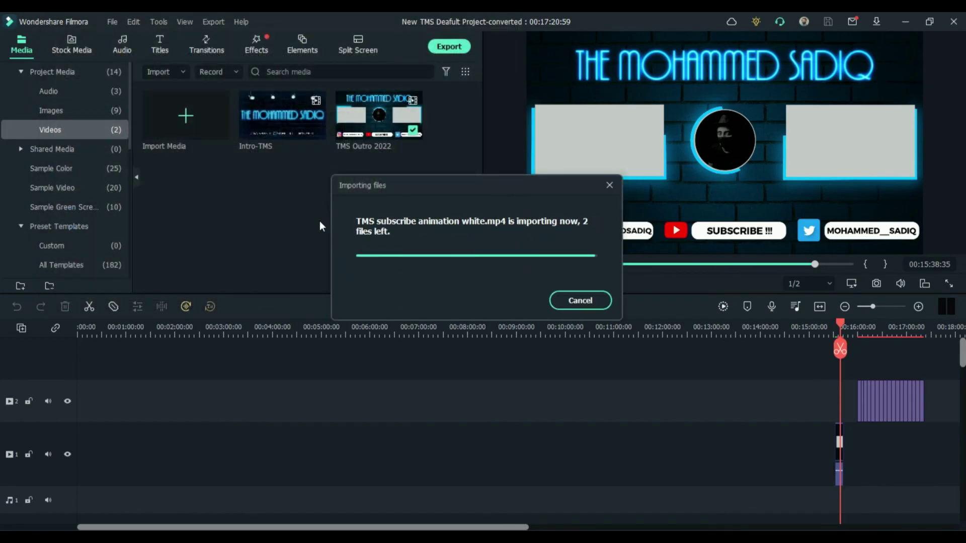
pyautogui.click(112, 22)
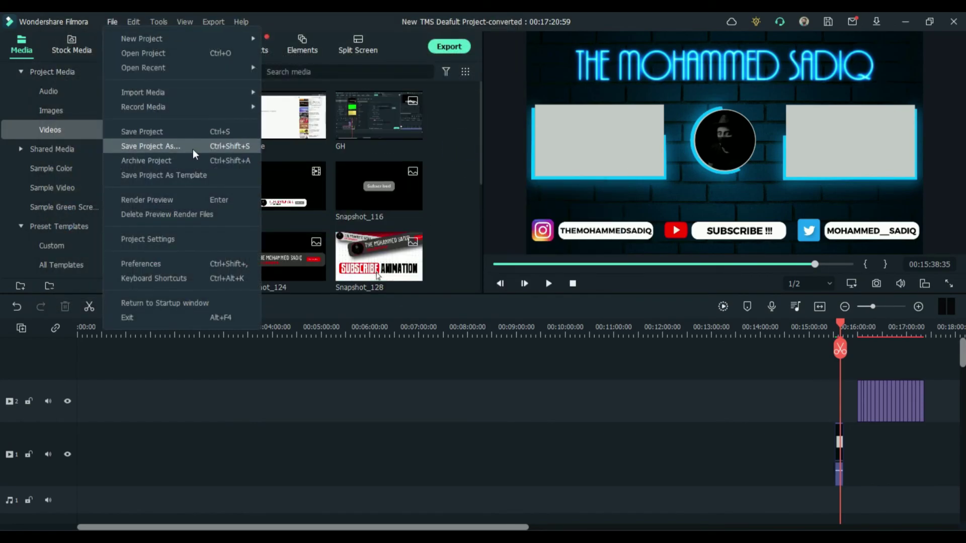
pyautogui.click(194, 147)
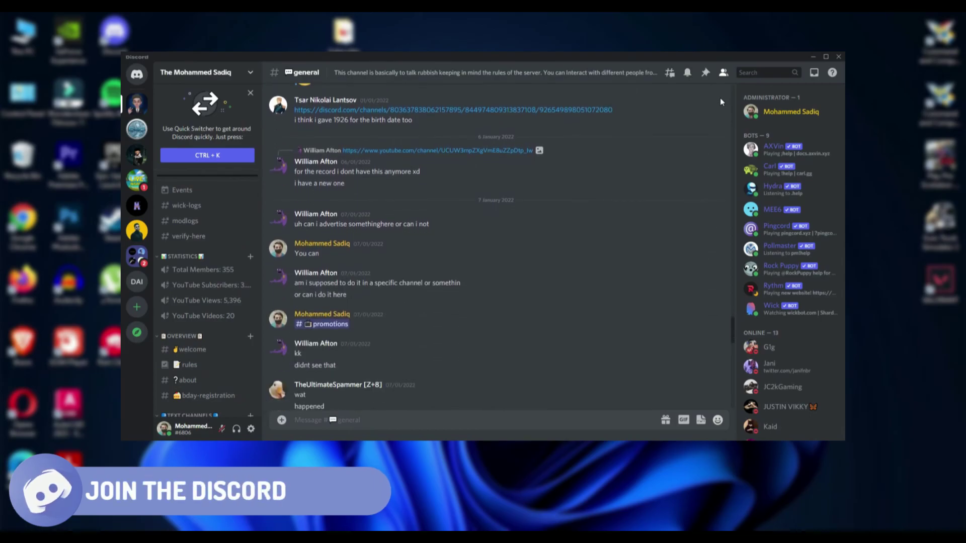
pyautogui.scroll(-3, 720, 97)
pyautogui.scroll(-3, 720, 98)
pyautogui.scroll(-5, 720, 97)
pyautogui.scroll(-5, 720, 97)
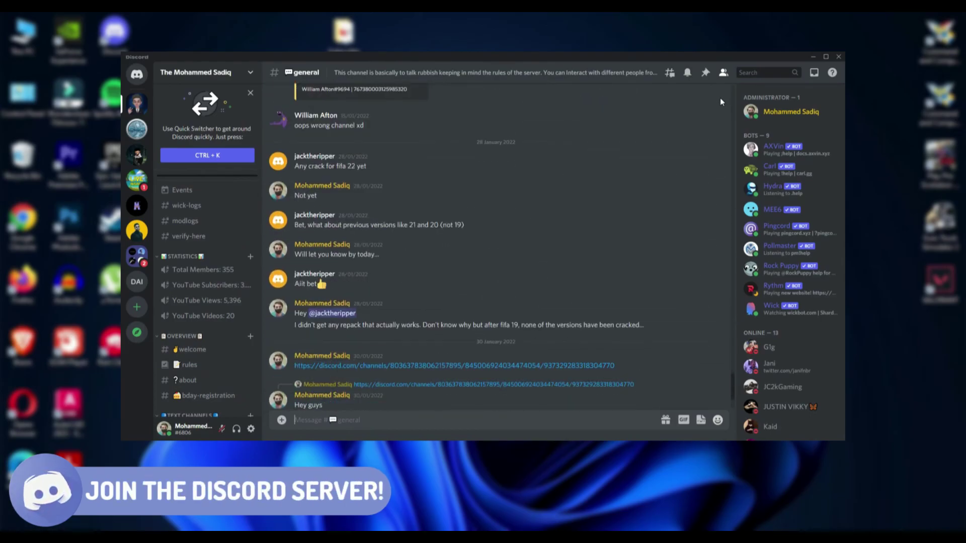
pyautogui.scroll(-3, 720, 98)
pyautogui.scroll(-3, 720, 97)
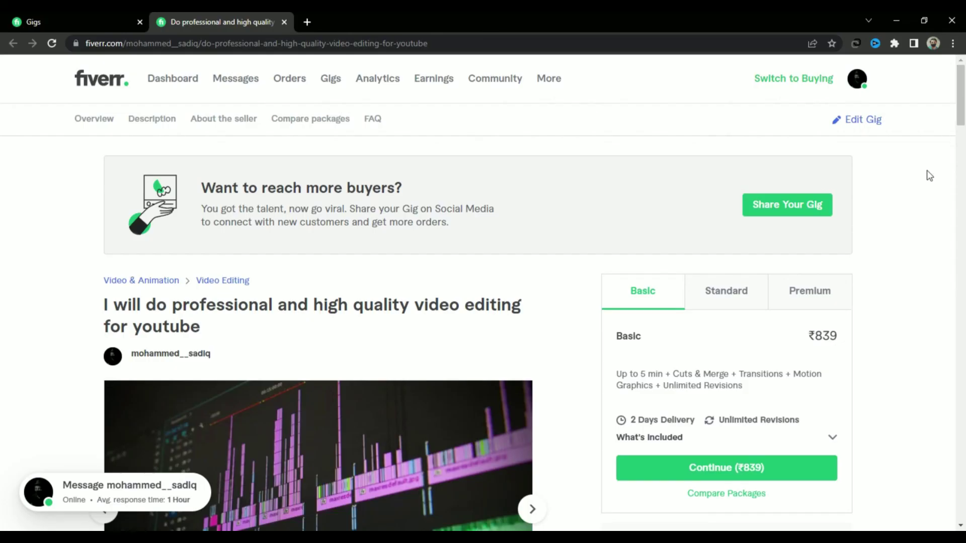
pyautogui.scroll(-1, 917, 191)
pyautogui.scroll(-2, 918, 191)
pyautogui.scroll(-1, 917, 191)
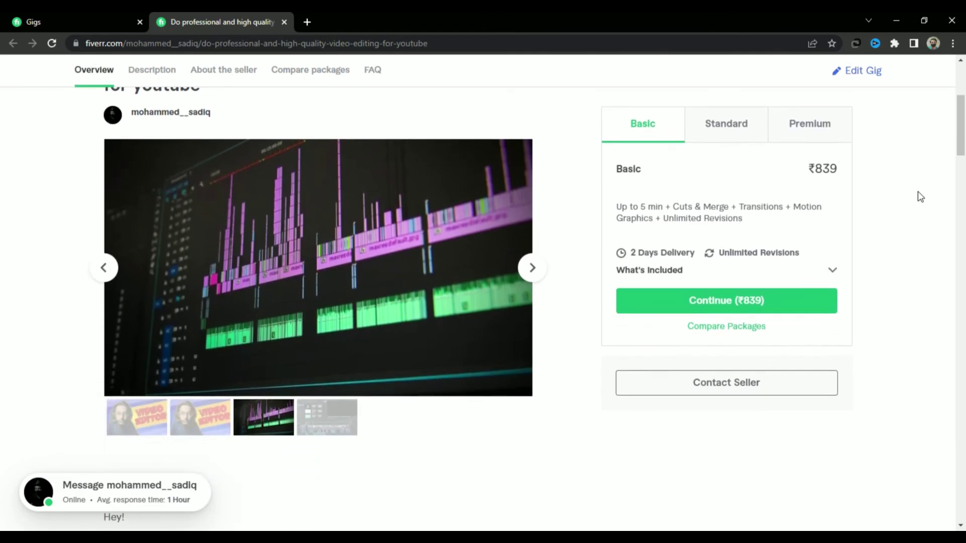
pyautogui.scroll(-2, 917, 192)
pyautogui.scroll(-2, 918, 191)
pyautogui.scroll(-1, 917, 192)
pyautogui.scroll(-2, 919, 197)
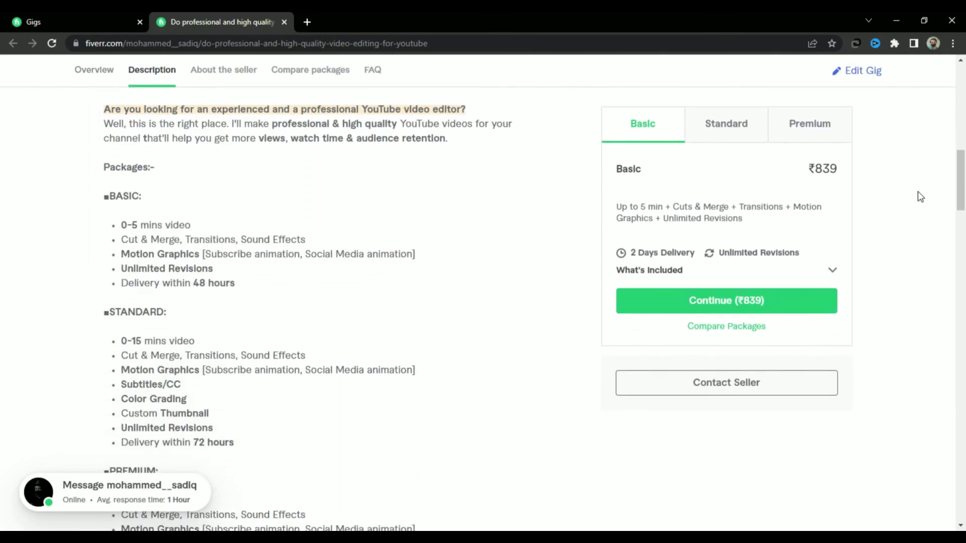
pyautogui.scroll(-3, 919, 196)
pyautogui.scroll(-1, 919, 197)
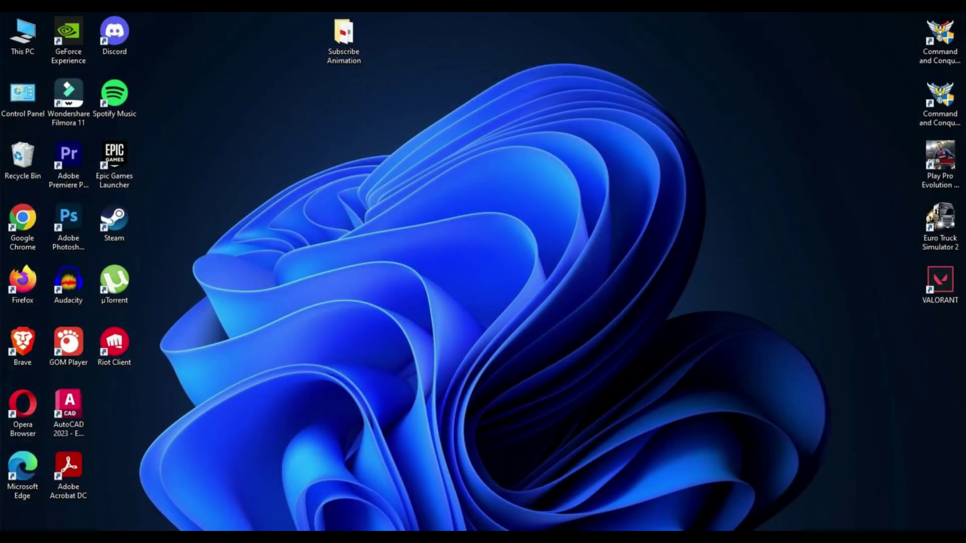